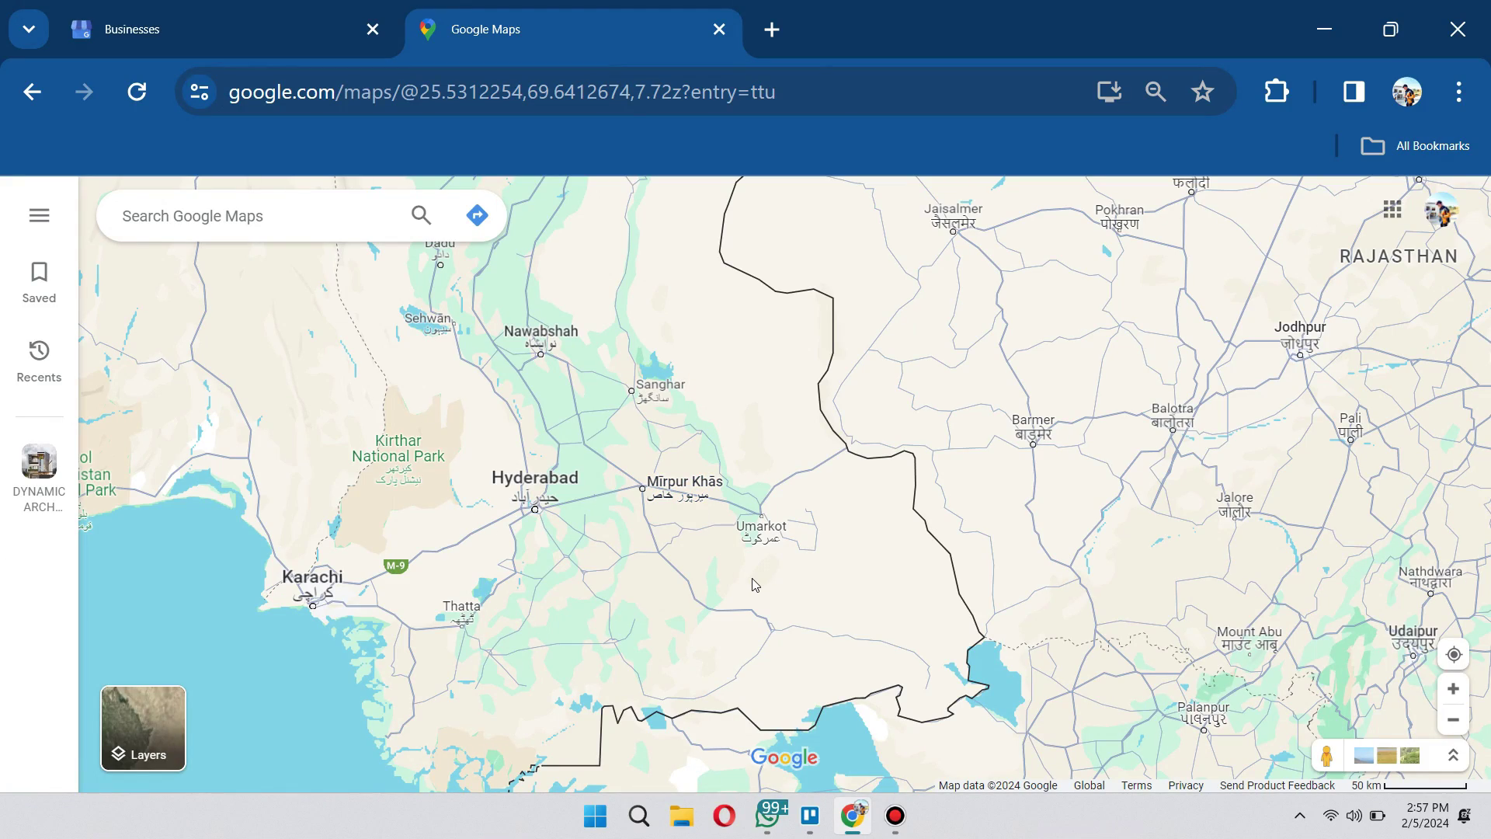
- Switch to the Businesses list and review both businesses, 0% verified and needing verification
scroll(755, 584, "down", 2)
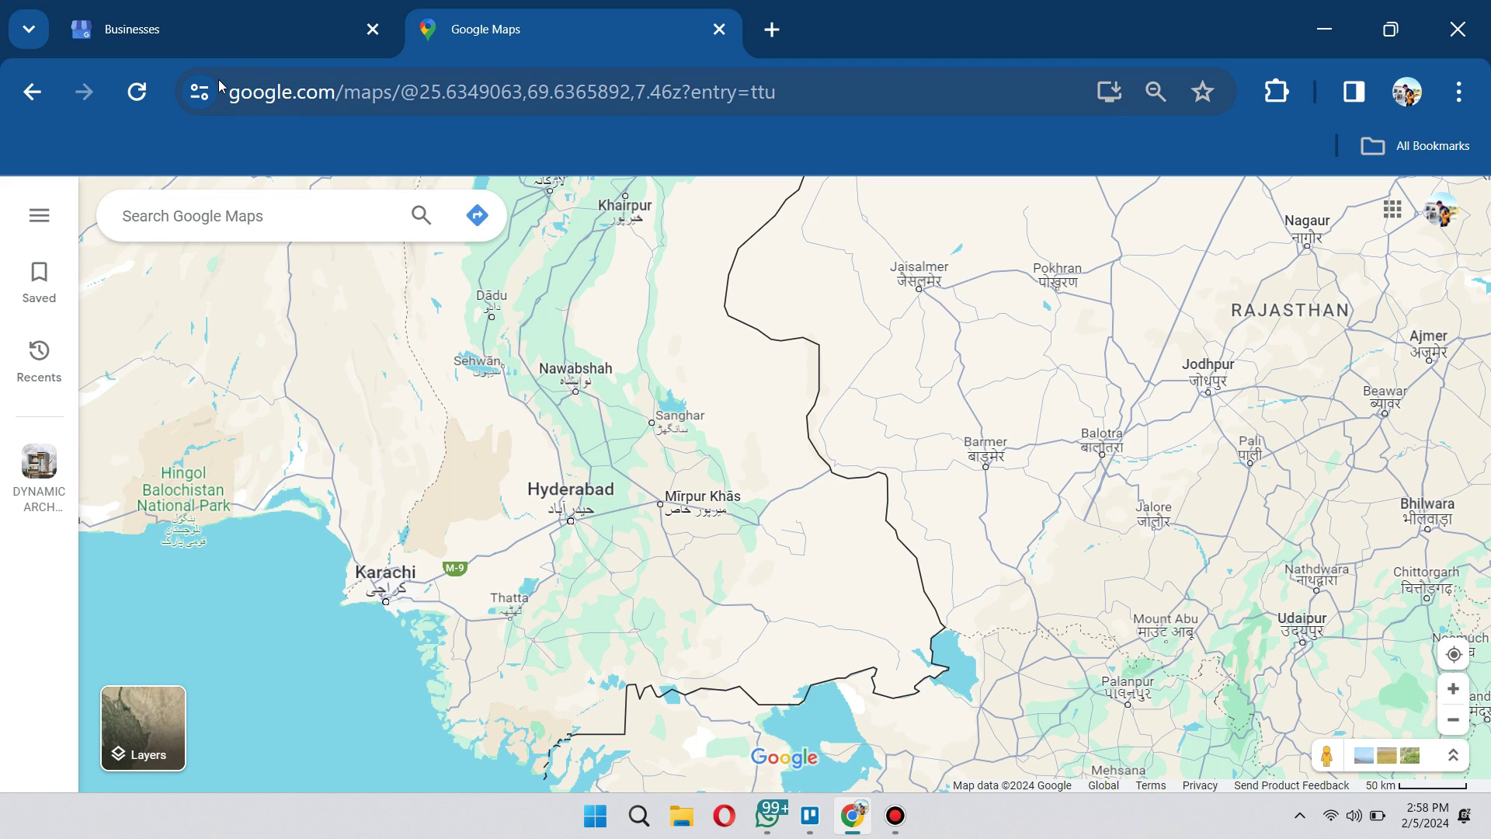
left_click(226, 33)
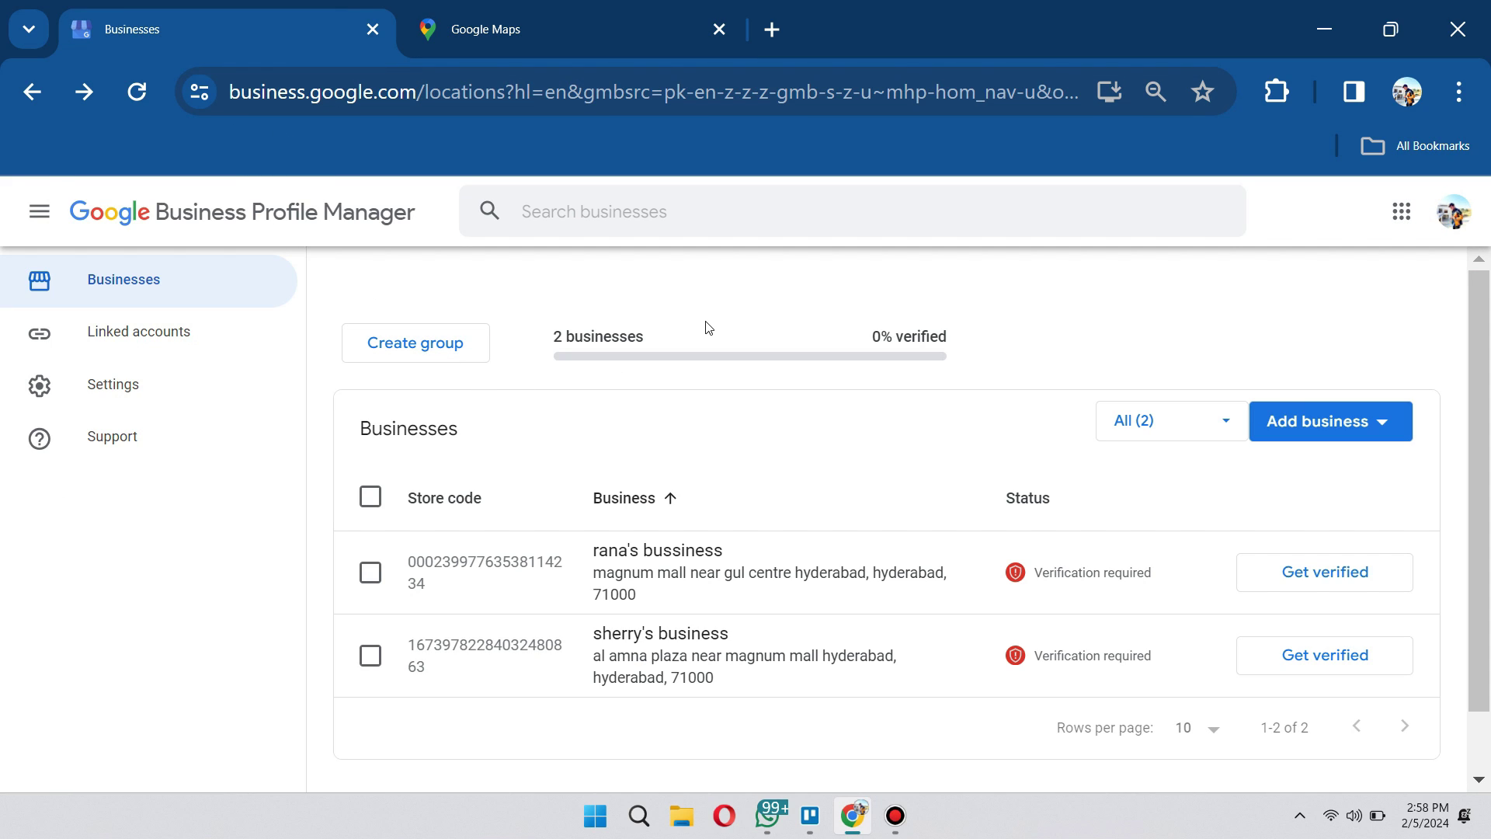
scroll(709, 346, "down", 2)
scroll(715, 348, "up", 2)
scroll(725, 389, "down", 2)
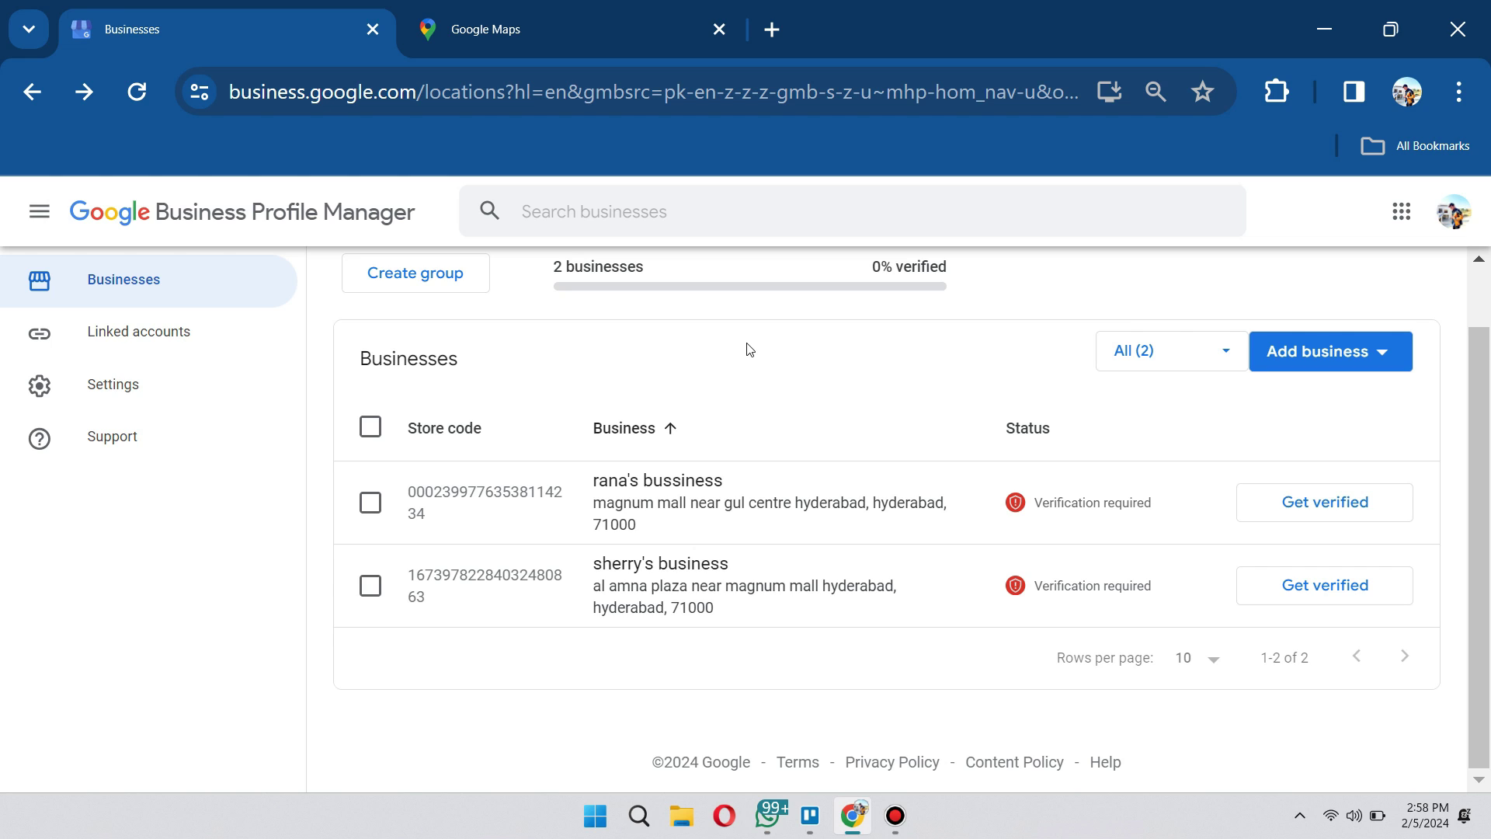
scroll(776, 351, "up", 2)
scroll(769, 352, "down", 2)
scroll(730, 445, "up", 2)
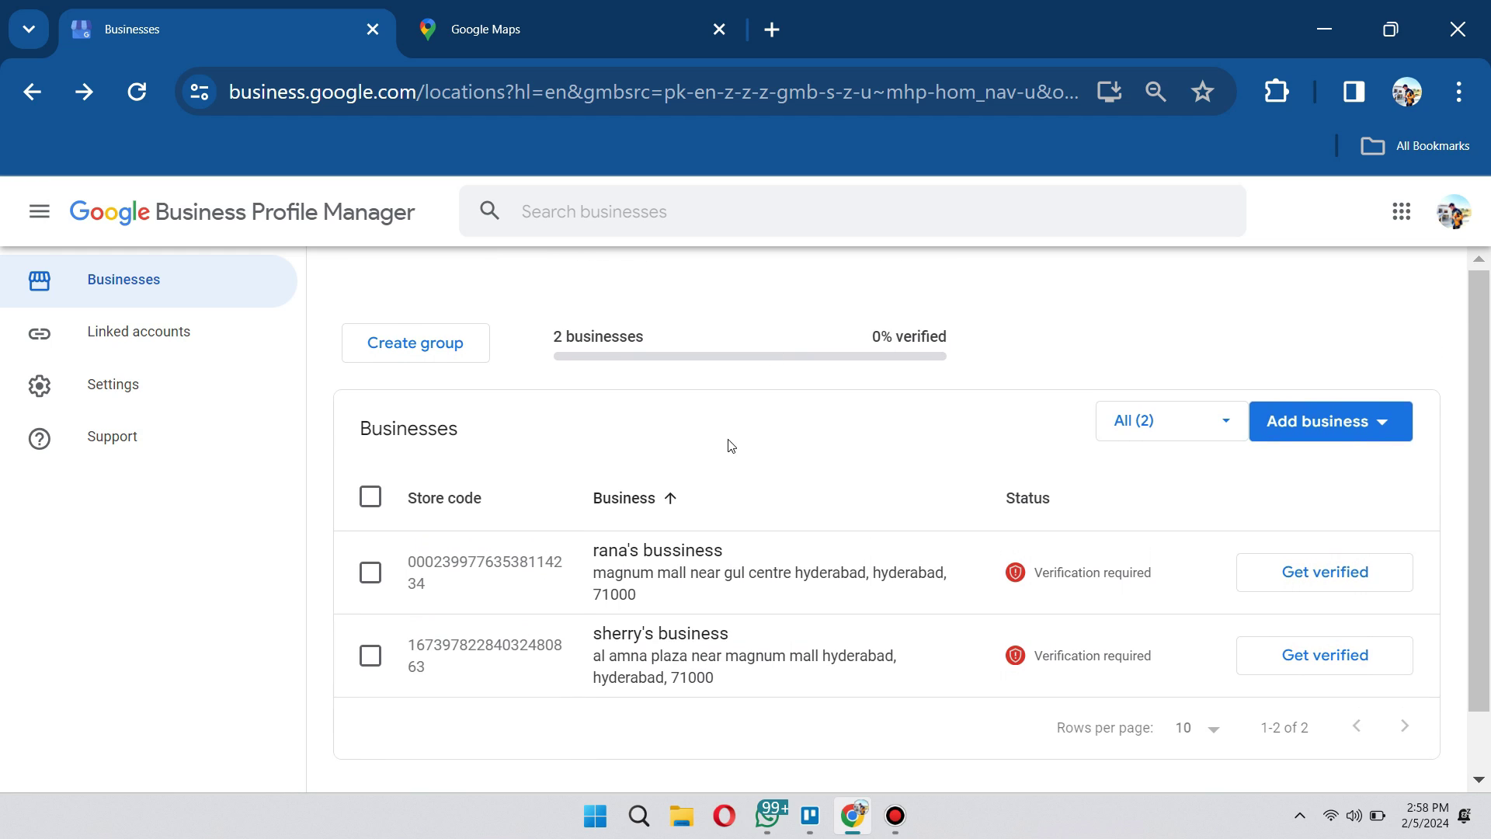
scroll(730, 445, "down", 2)
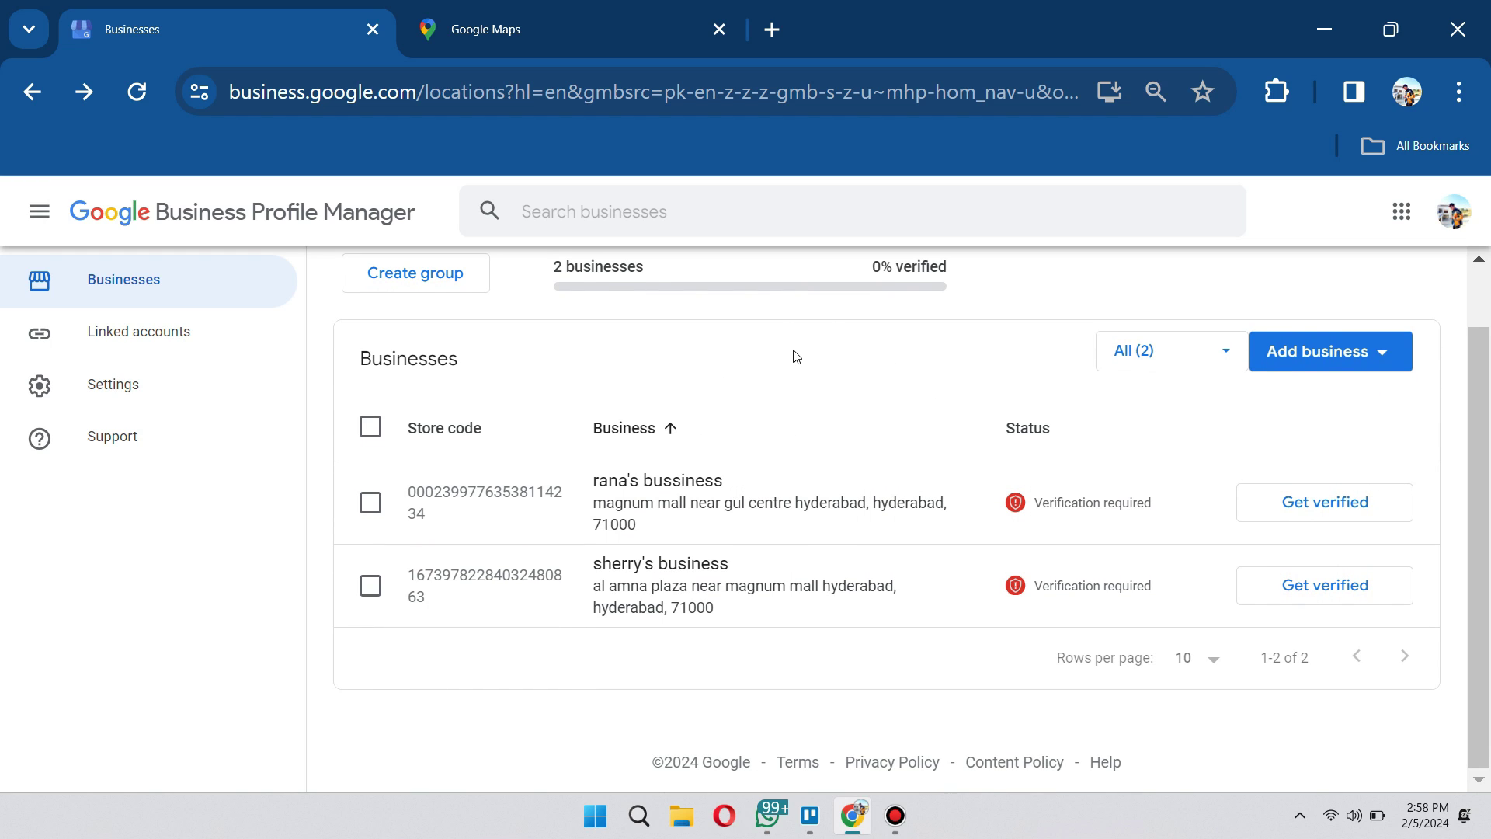
- Open the first business's search profile and its Edit profile business information editor
left_click(658, 488)
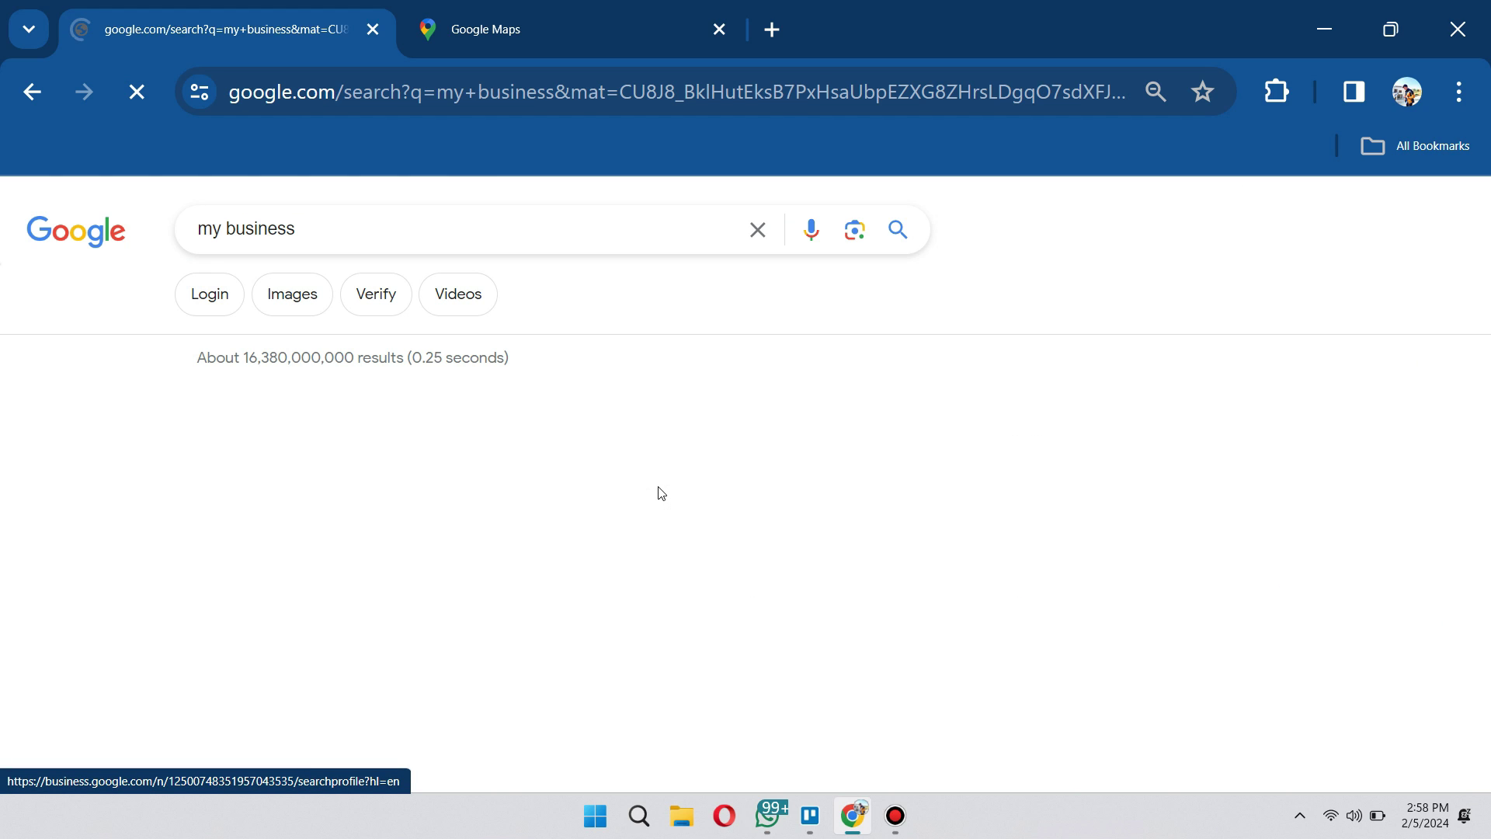
scroll(692, 392, "down", 2)
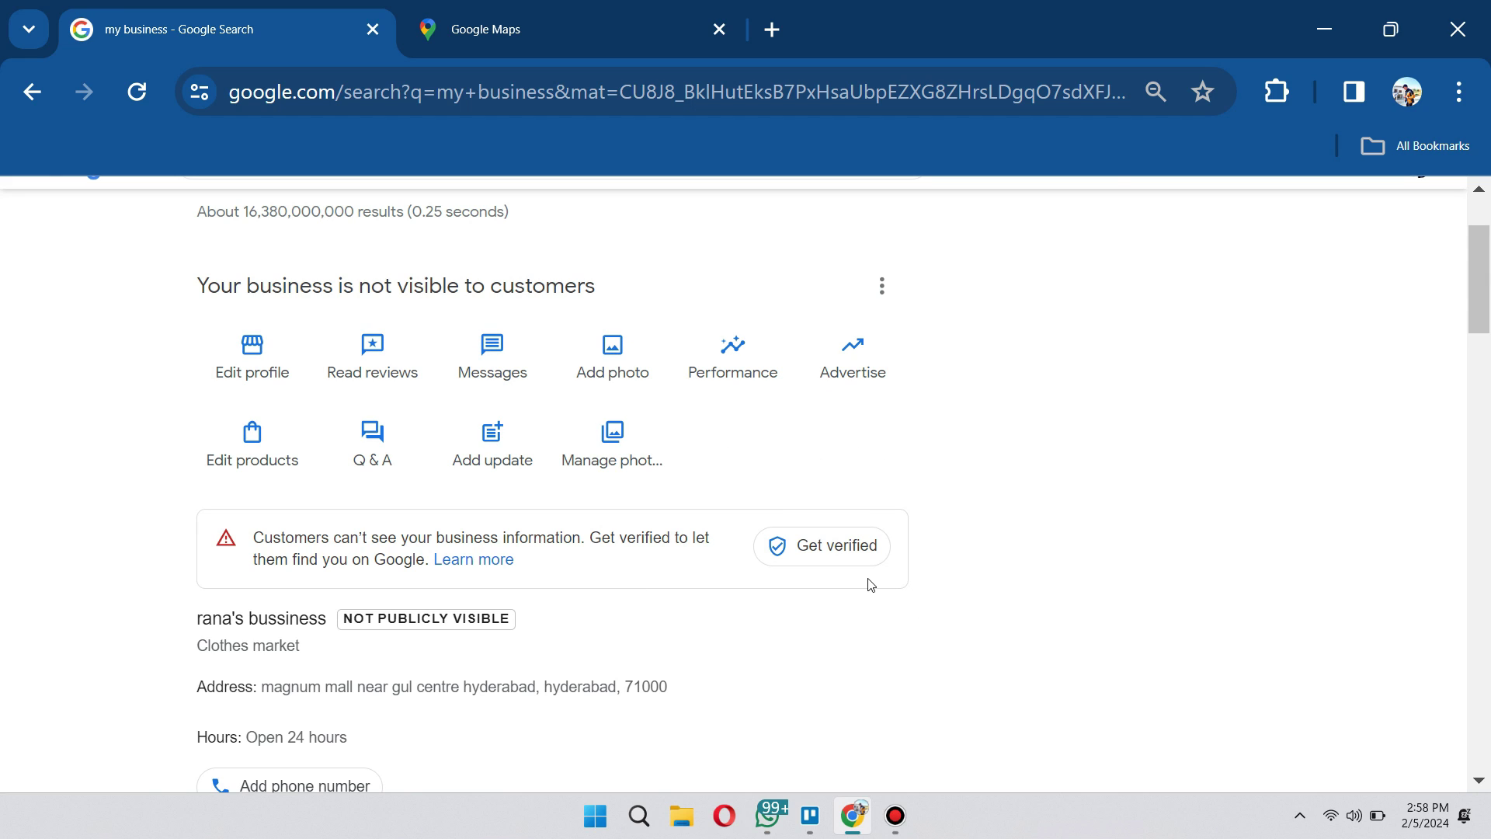
left_click(262, 365)
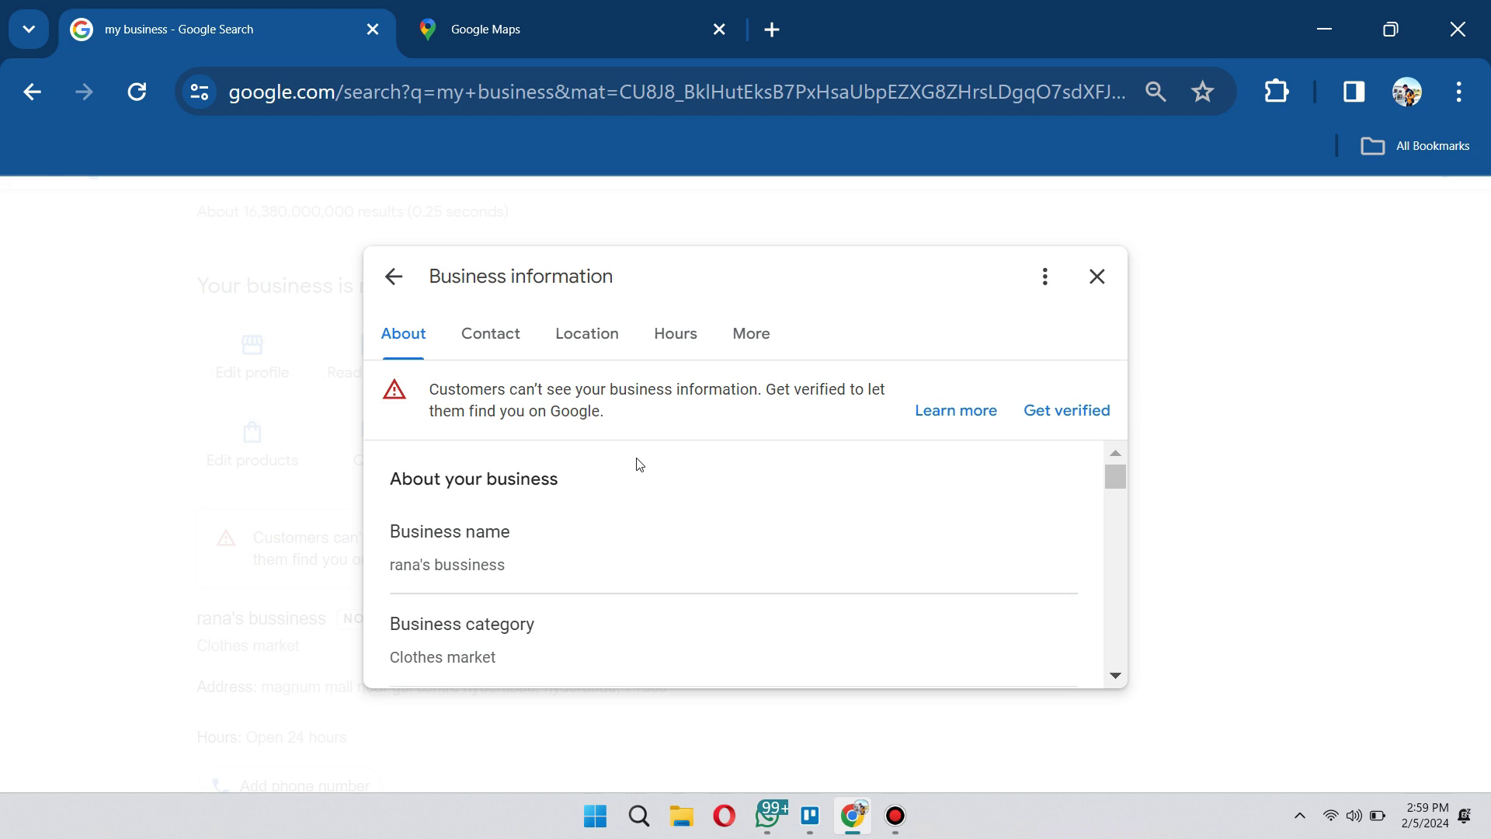
- Review the About tab's name, Clothes market category, description and opening date
scroll(606, 508, "down", 2)
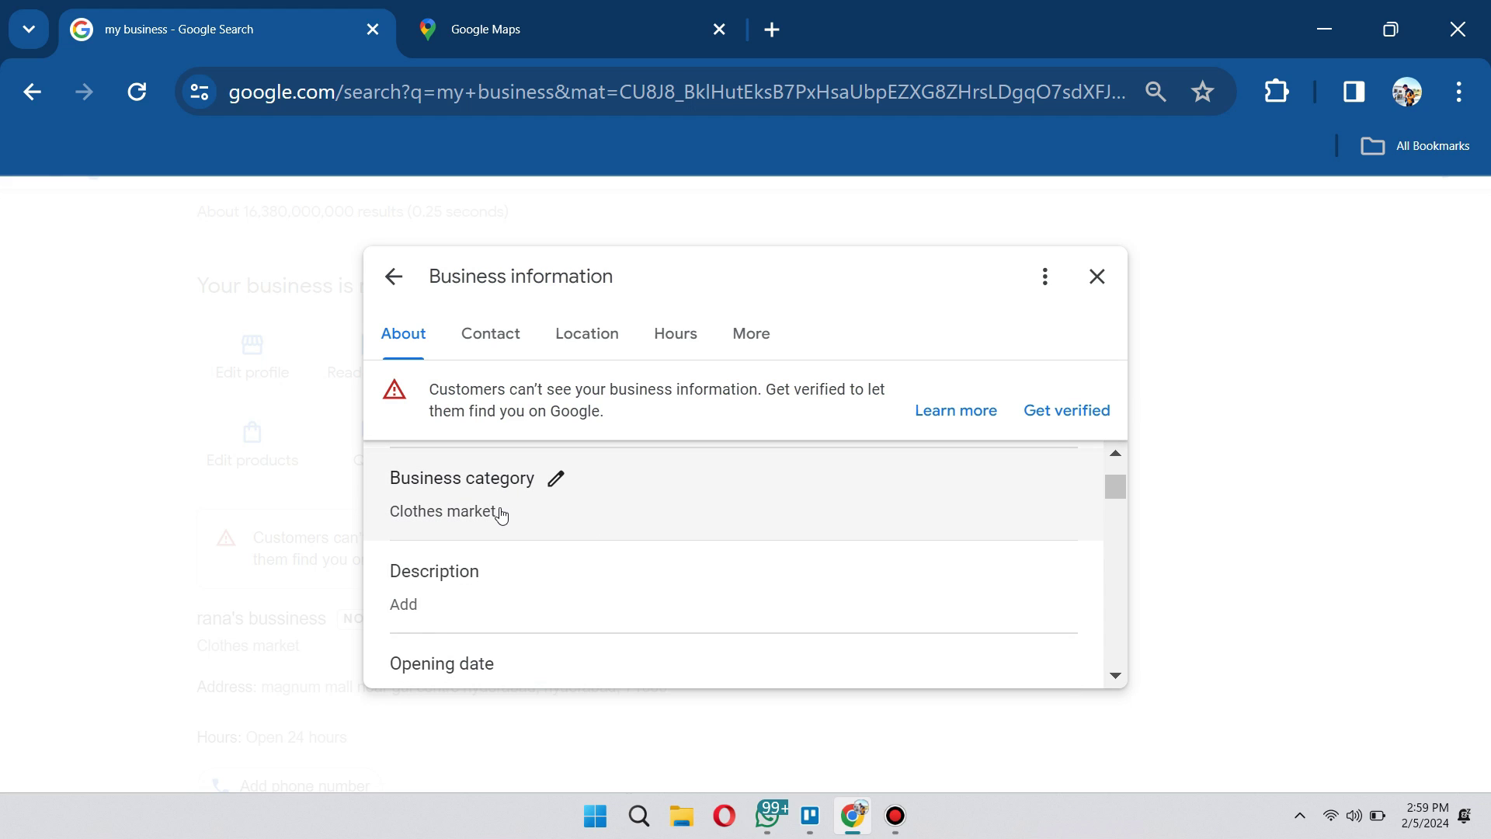
scroll(500, 511, "up", 2)
scroll(500, 509, "down", 2)
scroll(500, 512, "down", 2)
scroll(497, 515, "up", 2)
scroll(487, 517, "down", 2)
scroll(486, 519, "up", 2)
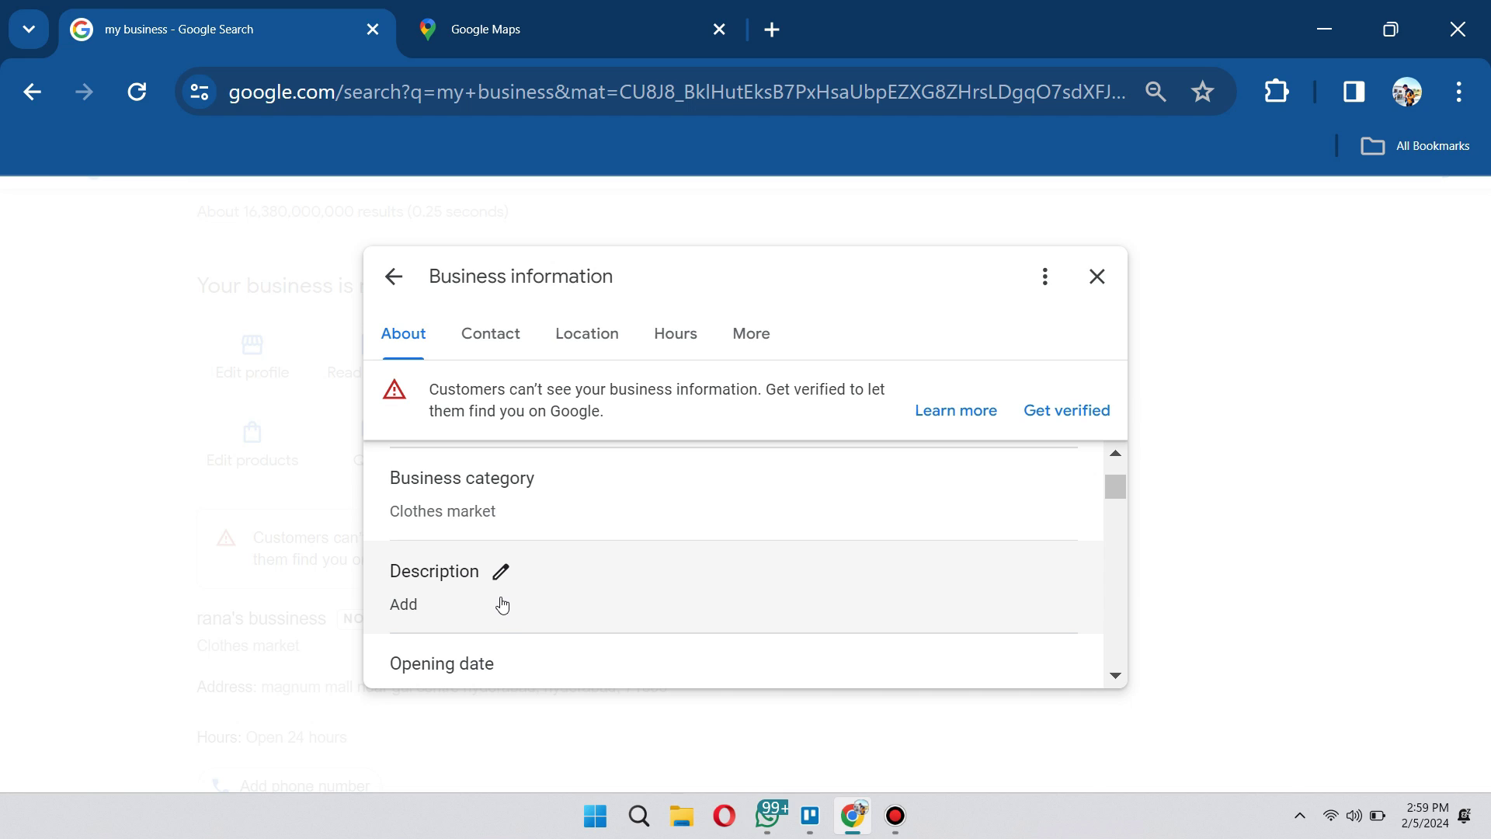
scroll(542, 605, "down", 2)
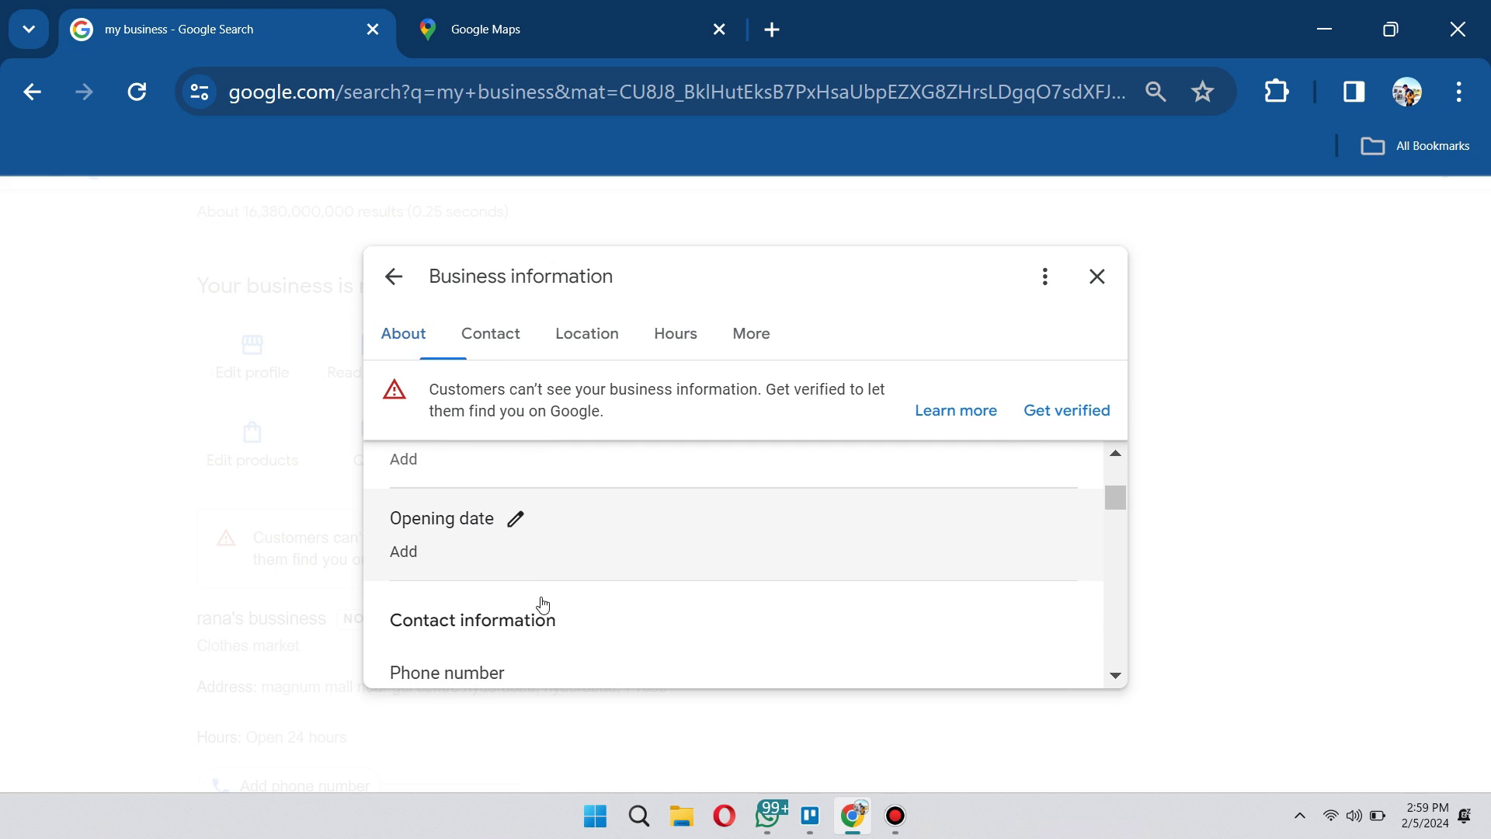
scroll(418, 549, "up", 1)
scroll(418, 549, "up", 1)
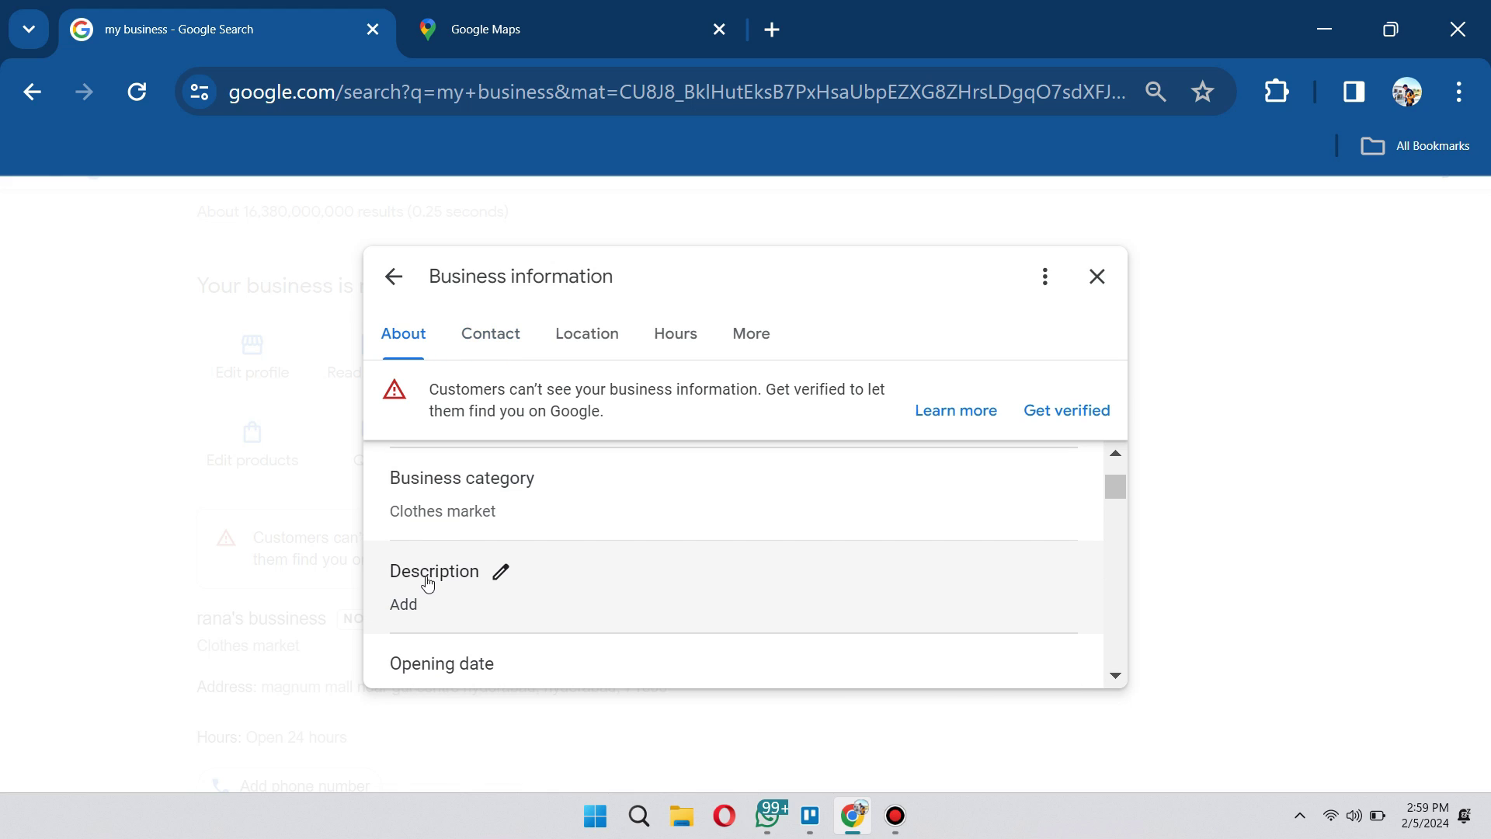
- Review the business's Contact, Location and Hours details in the editor
left_click(492, 348)
scroll(497, 497, "down", 2)
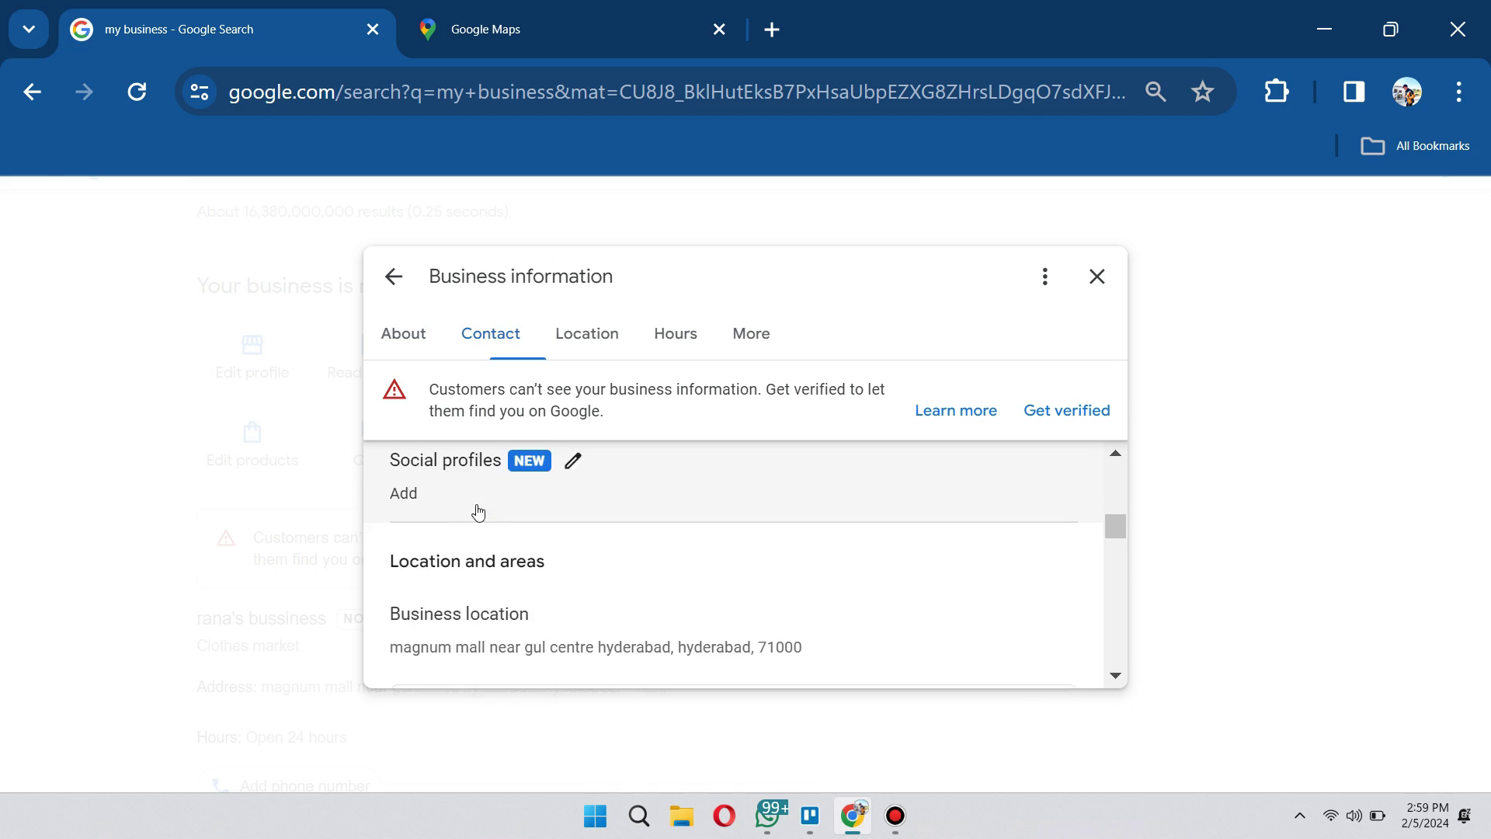
scroll(472, 533, "up", 2)
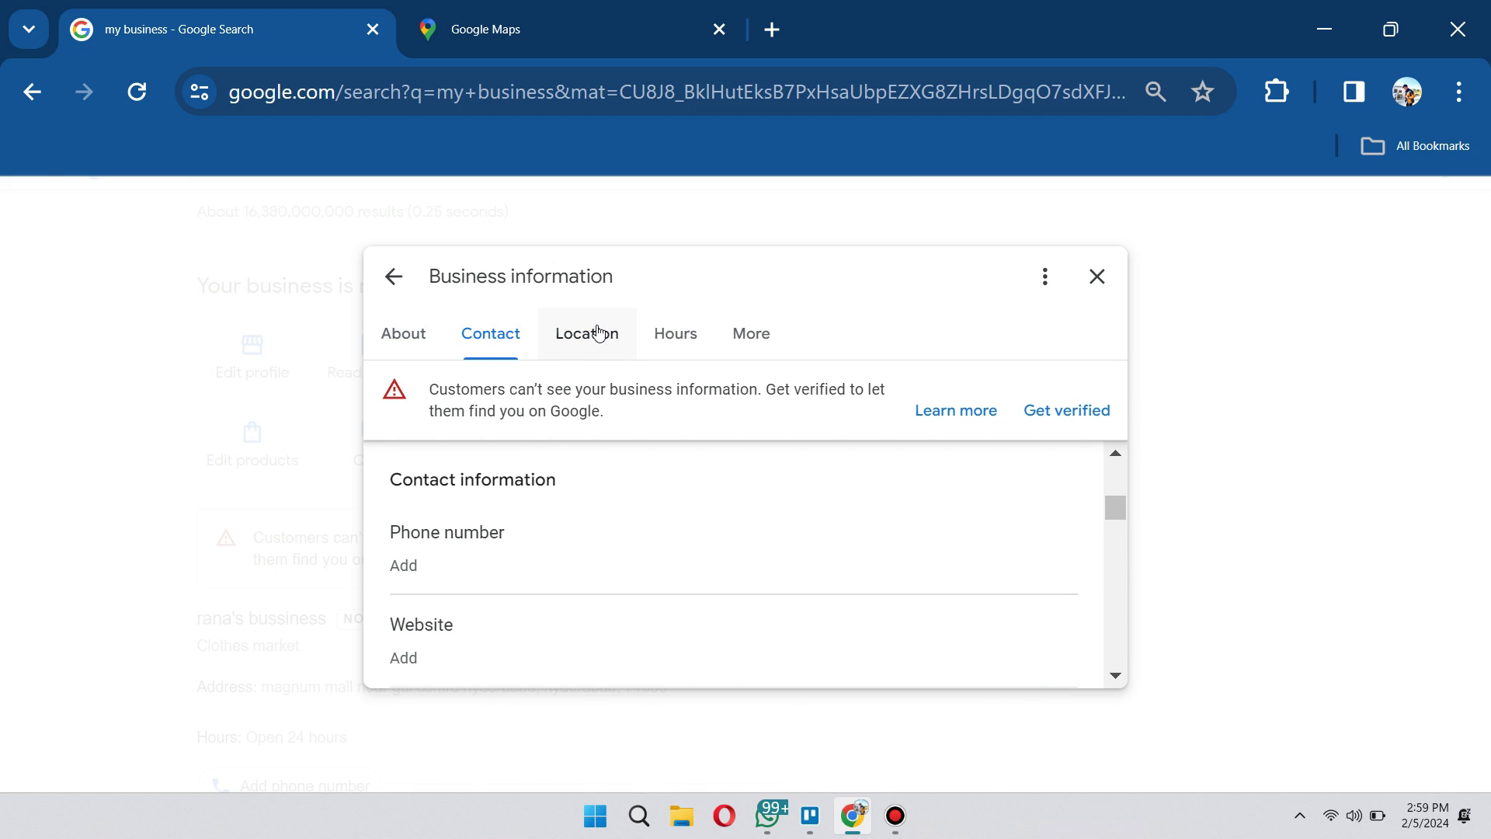
left_click(604, 327)
left_click(673, 343)
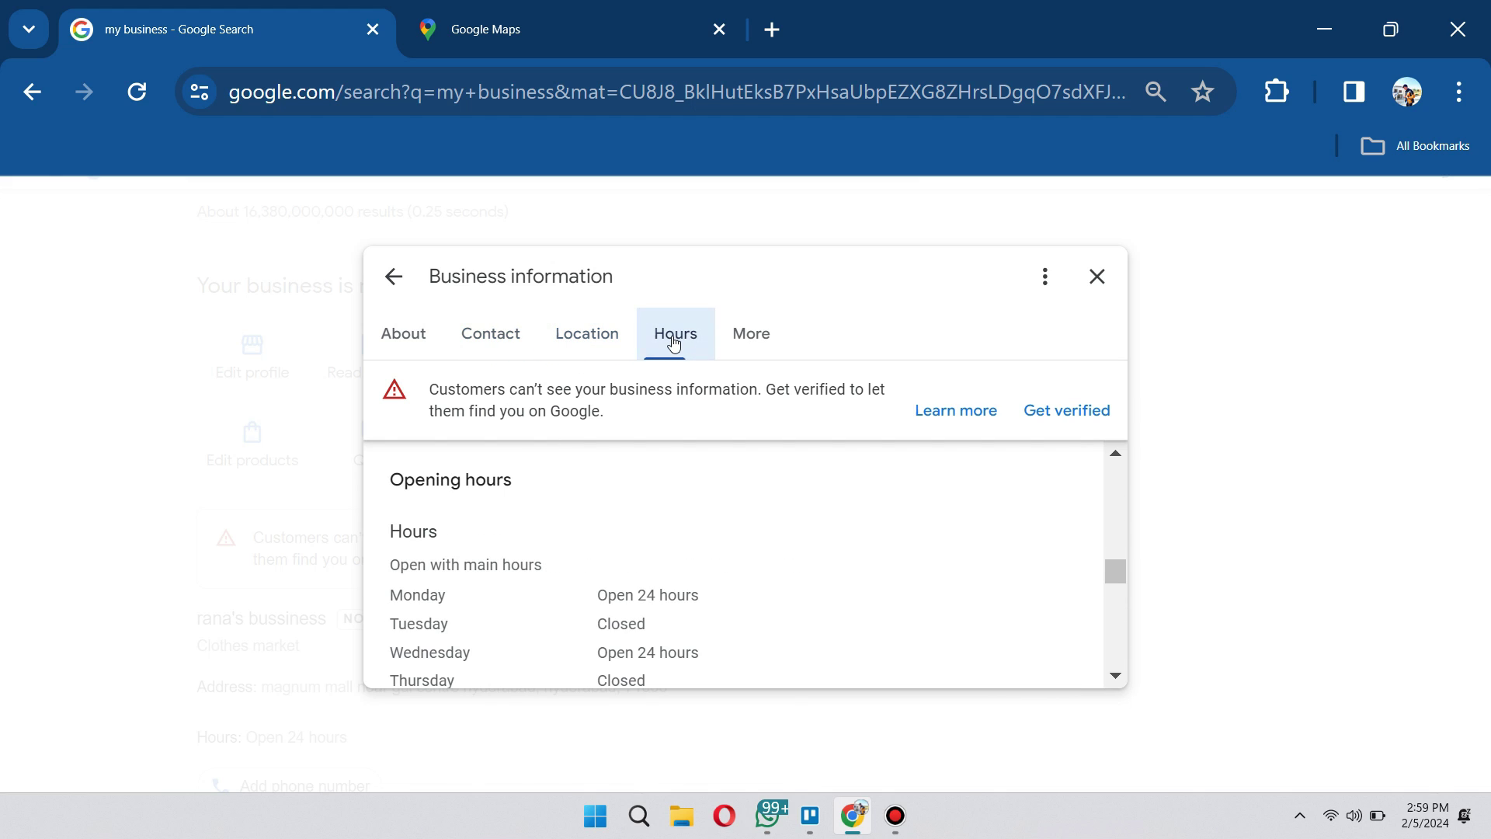
scroll(699, 466, "down", 2)
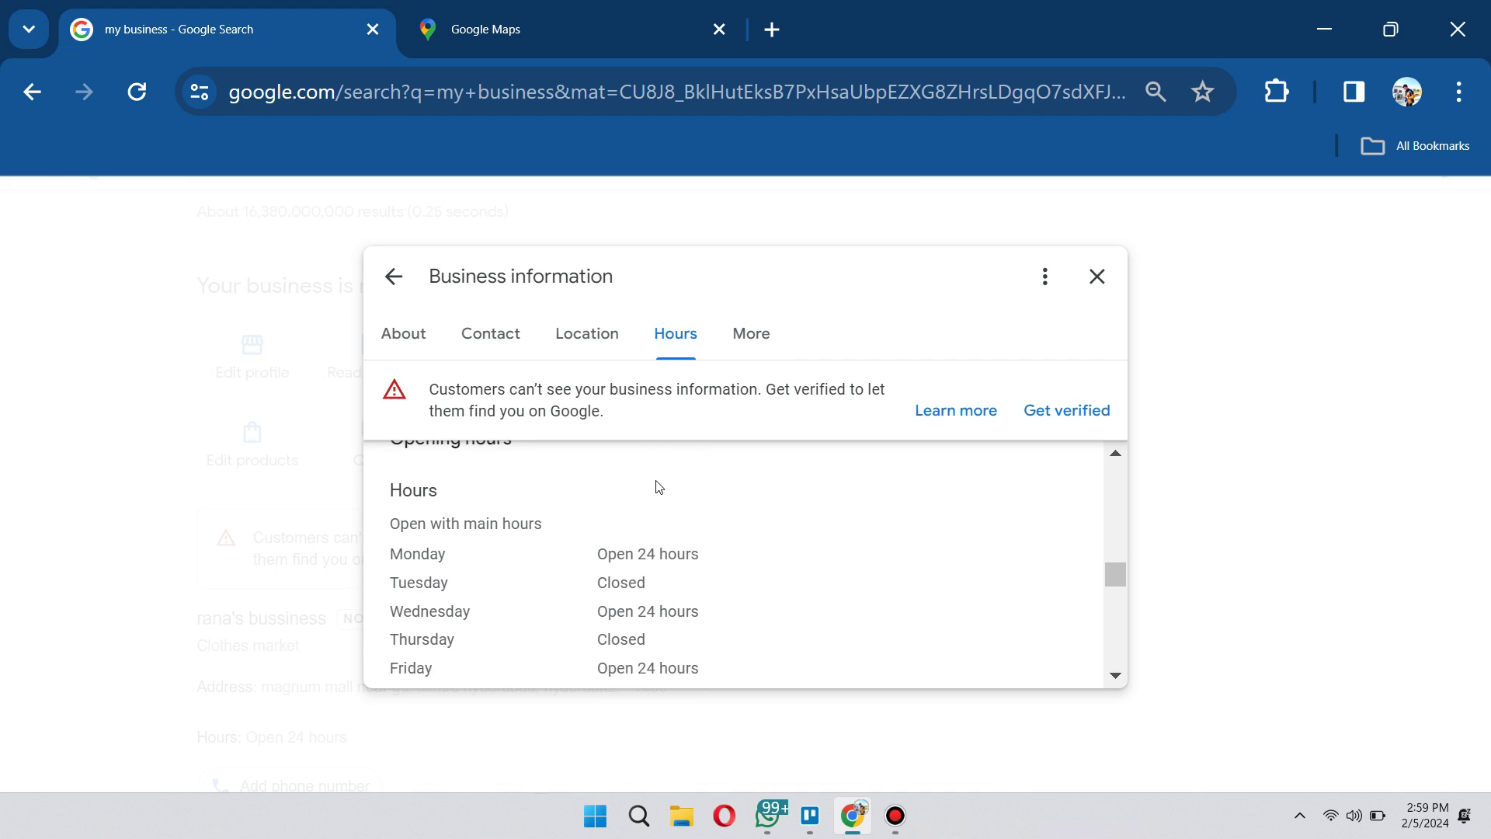
scroll(625, 508, "up", 4)
- Revisit the Location, Contact and About tabs, then close the Business information editor
left_click(607, 350)
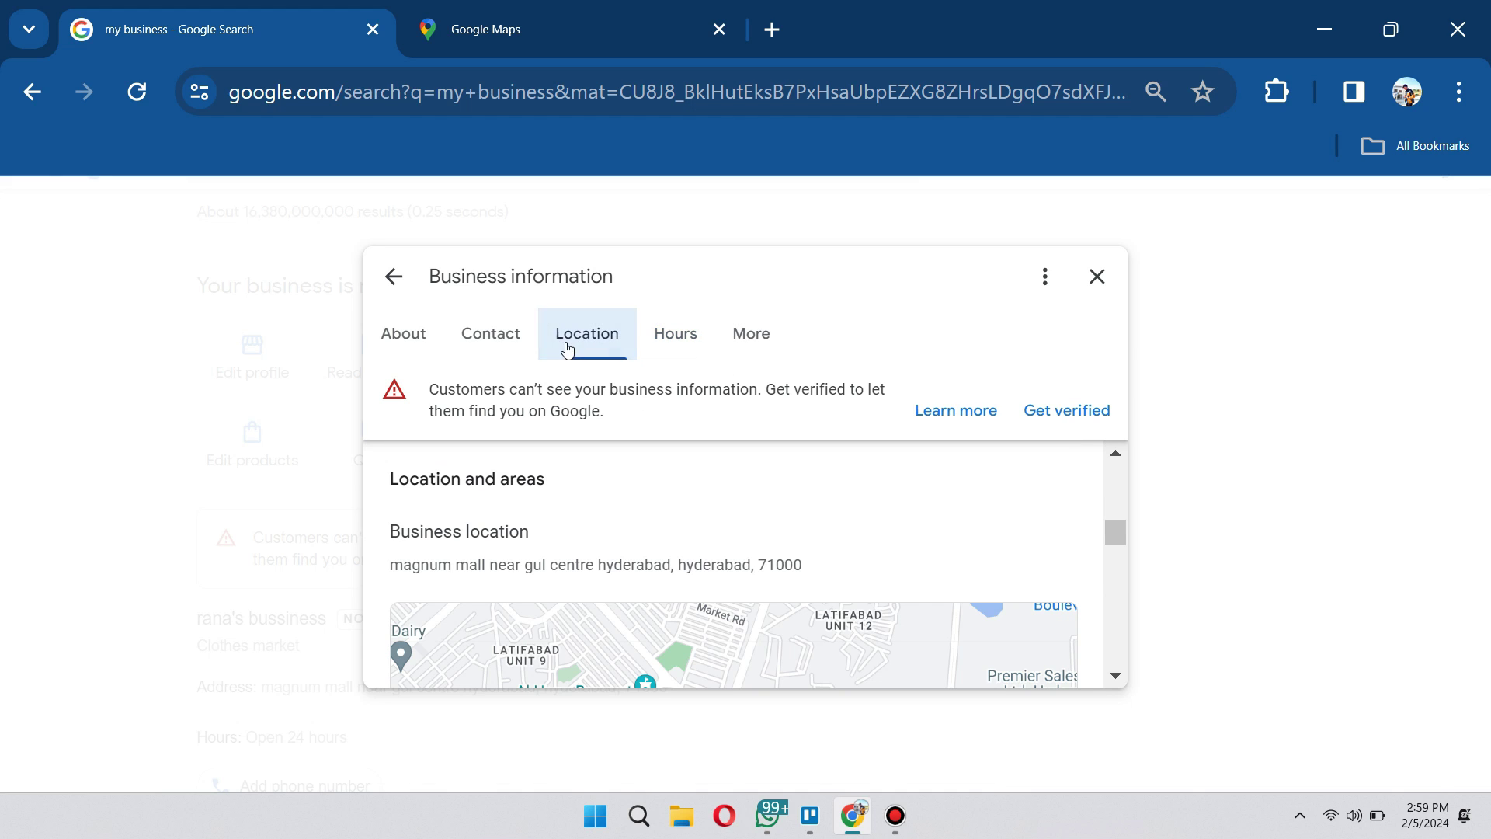
left_click(492, 334)
scroll(544, 524, "down", 2)
scroll(544, 524, "up", 3)
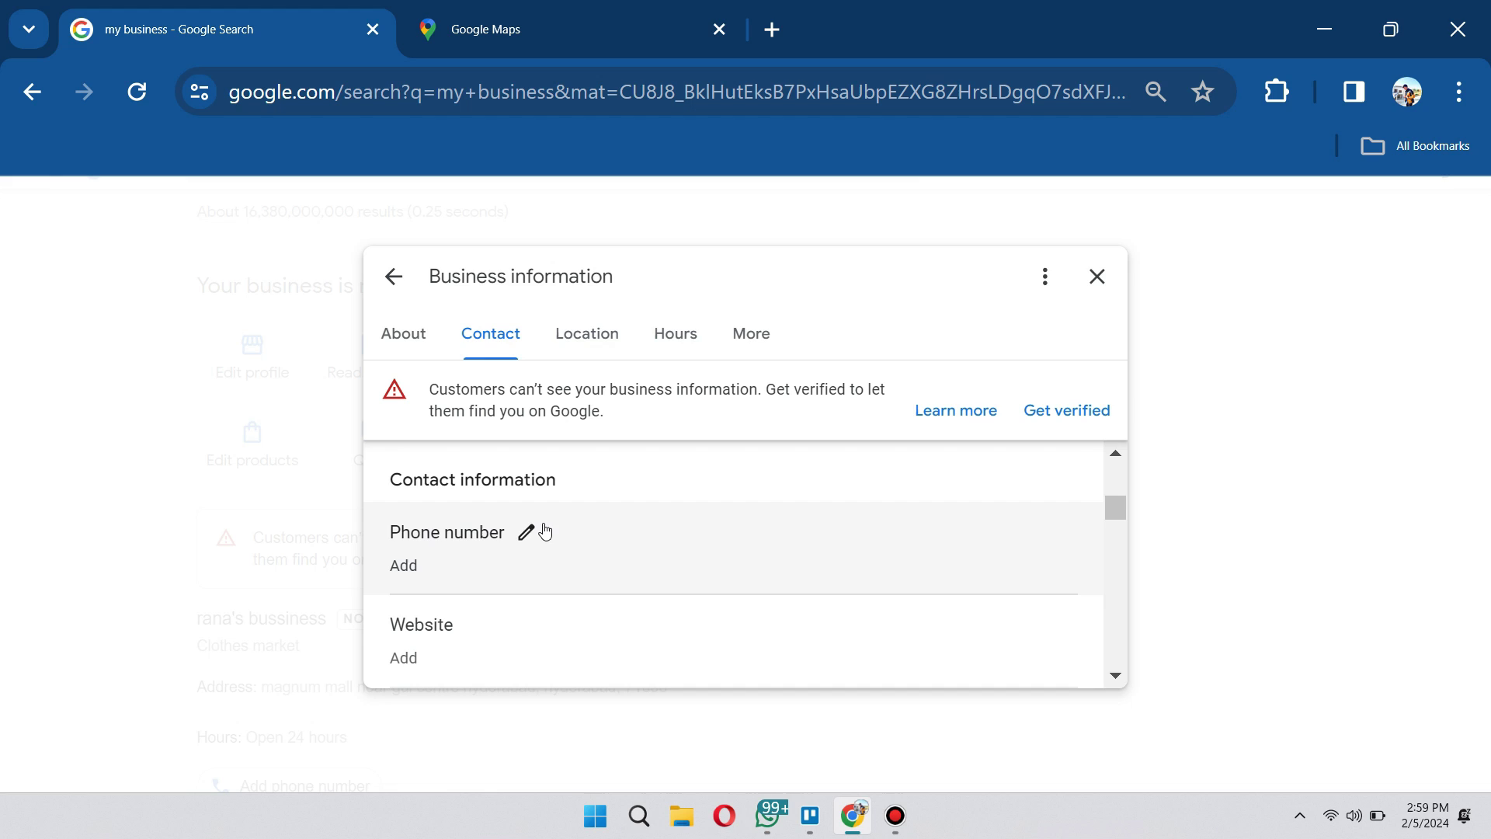
left_click(398, 342)
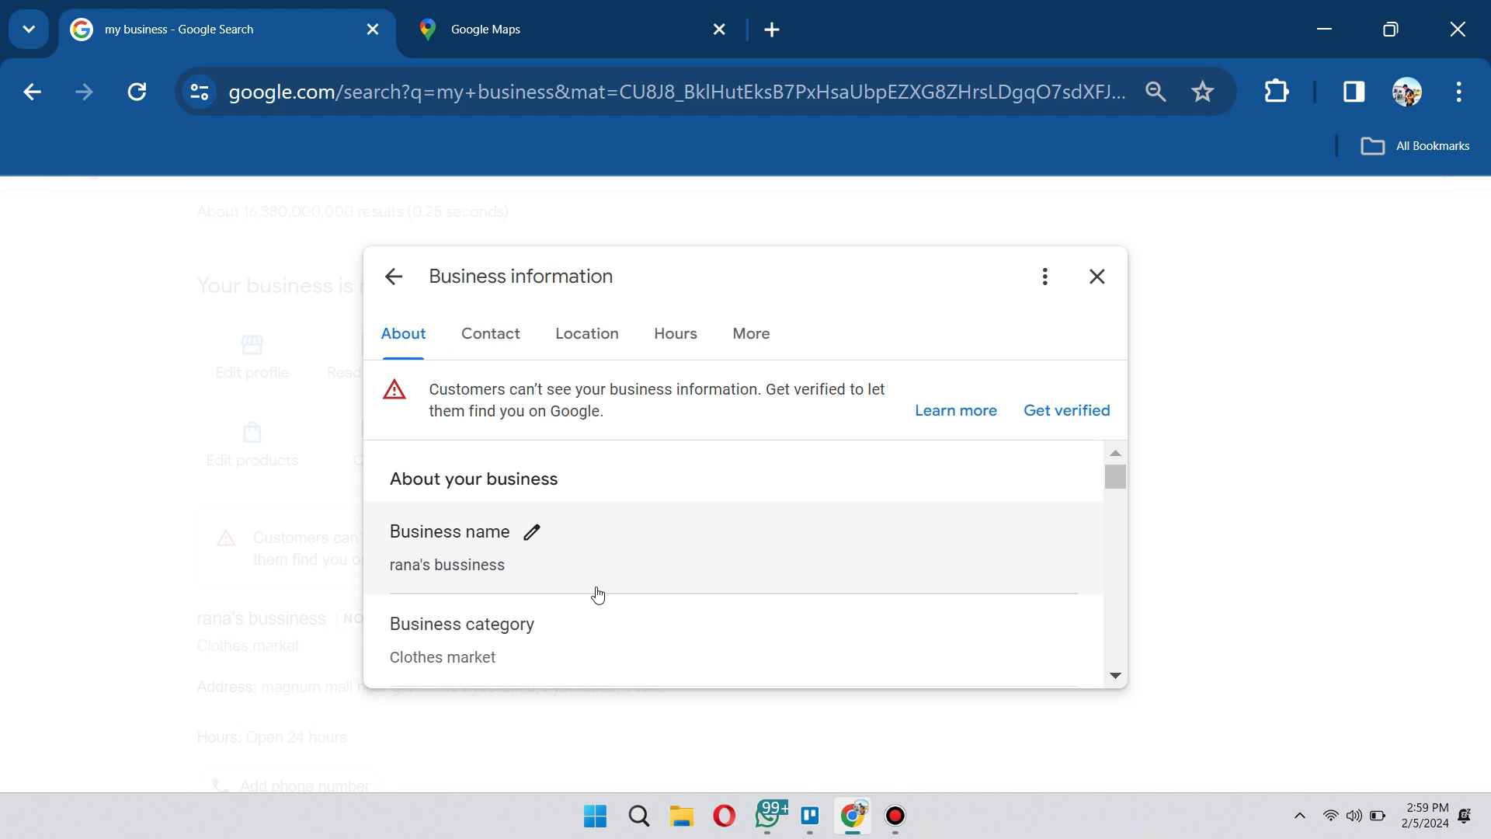
scroll(596, 595, "down", 2)
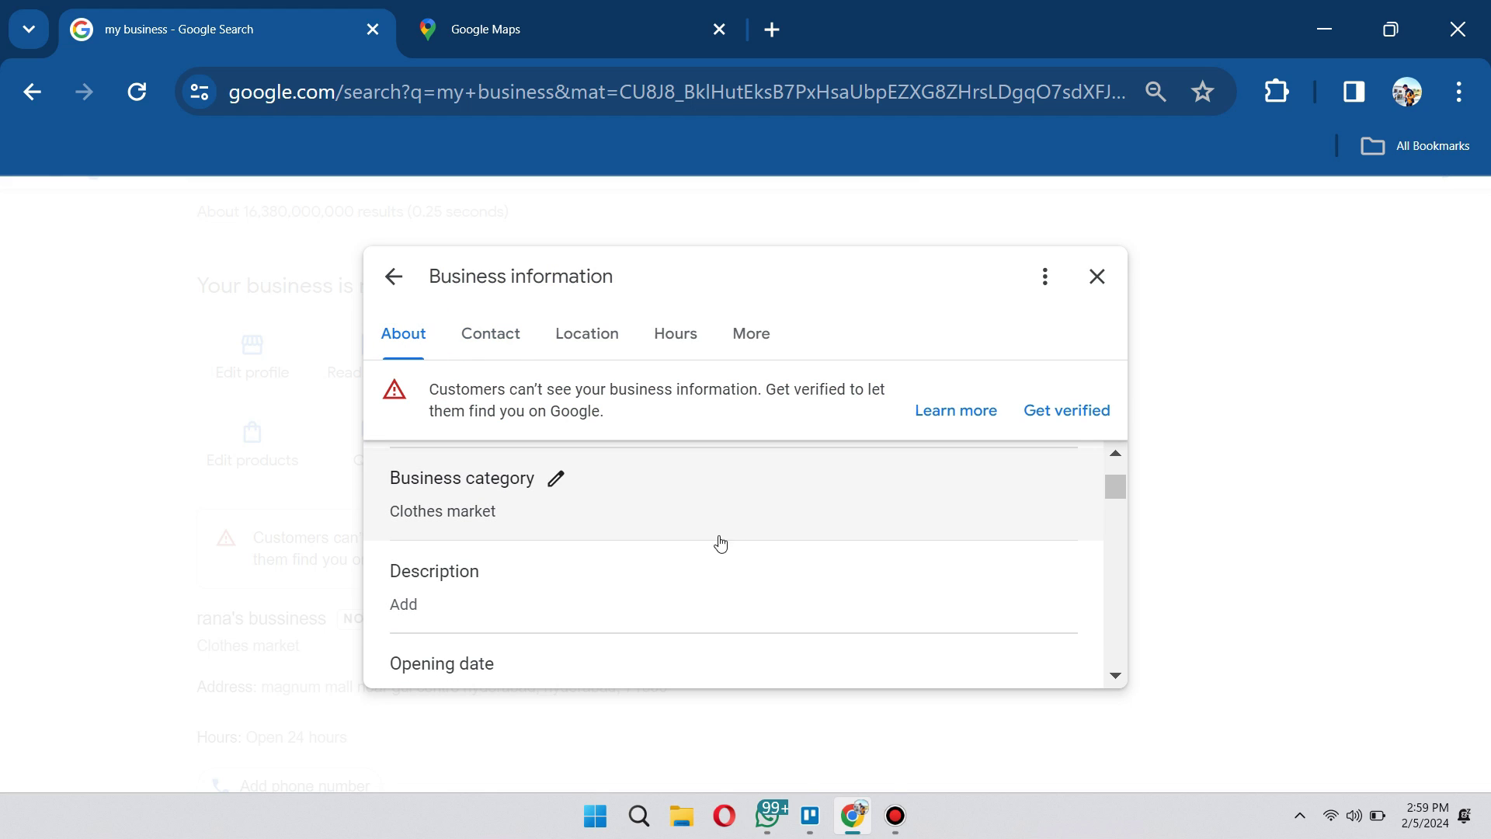
left_click(1097, 276)
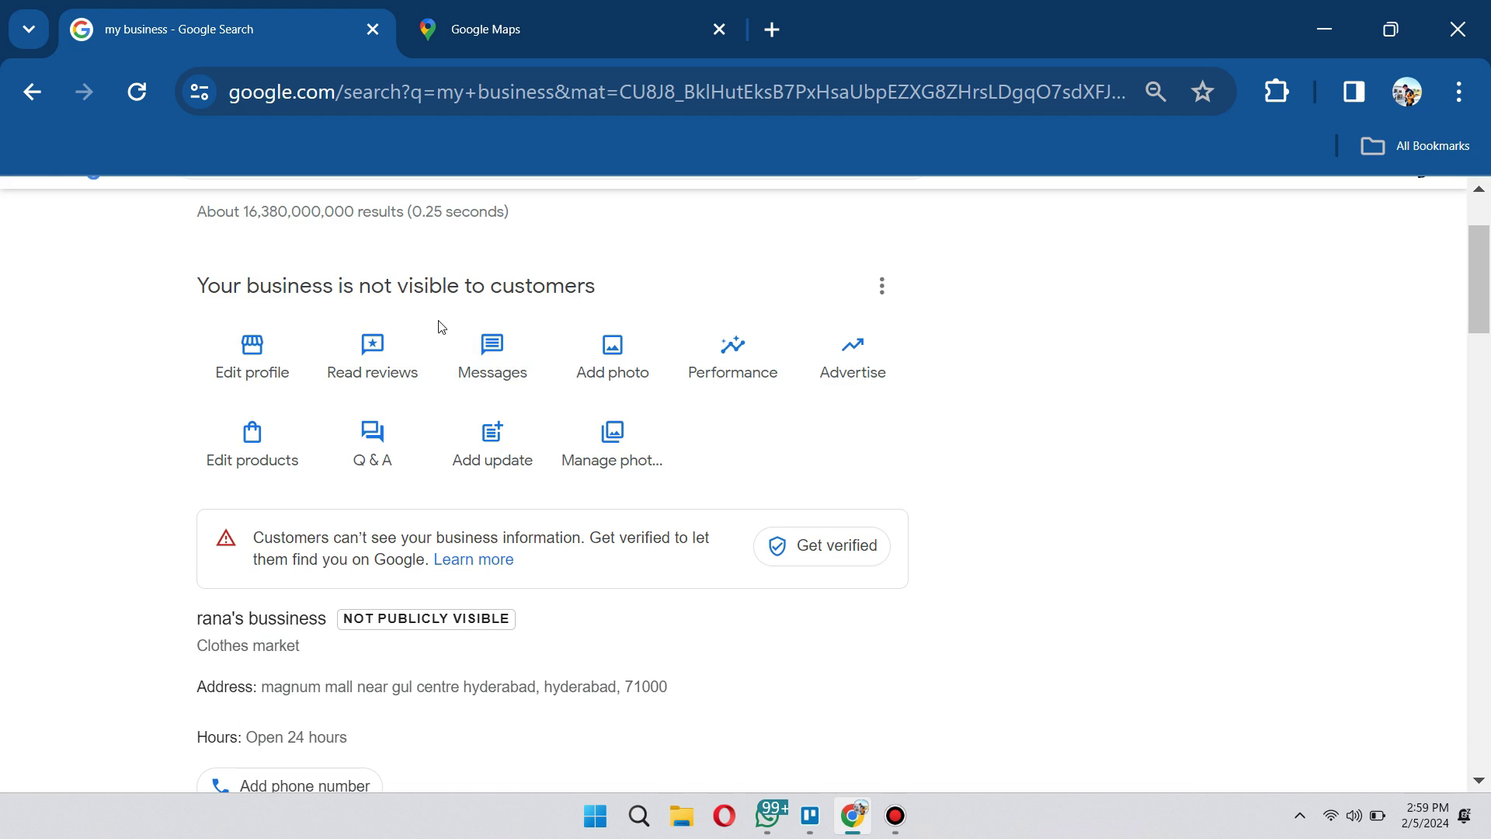
scroll(460, 420, "up", 2)
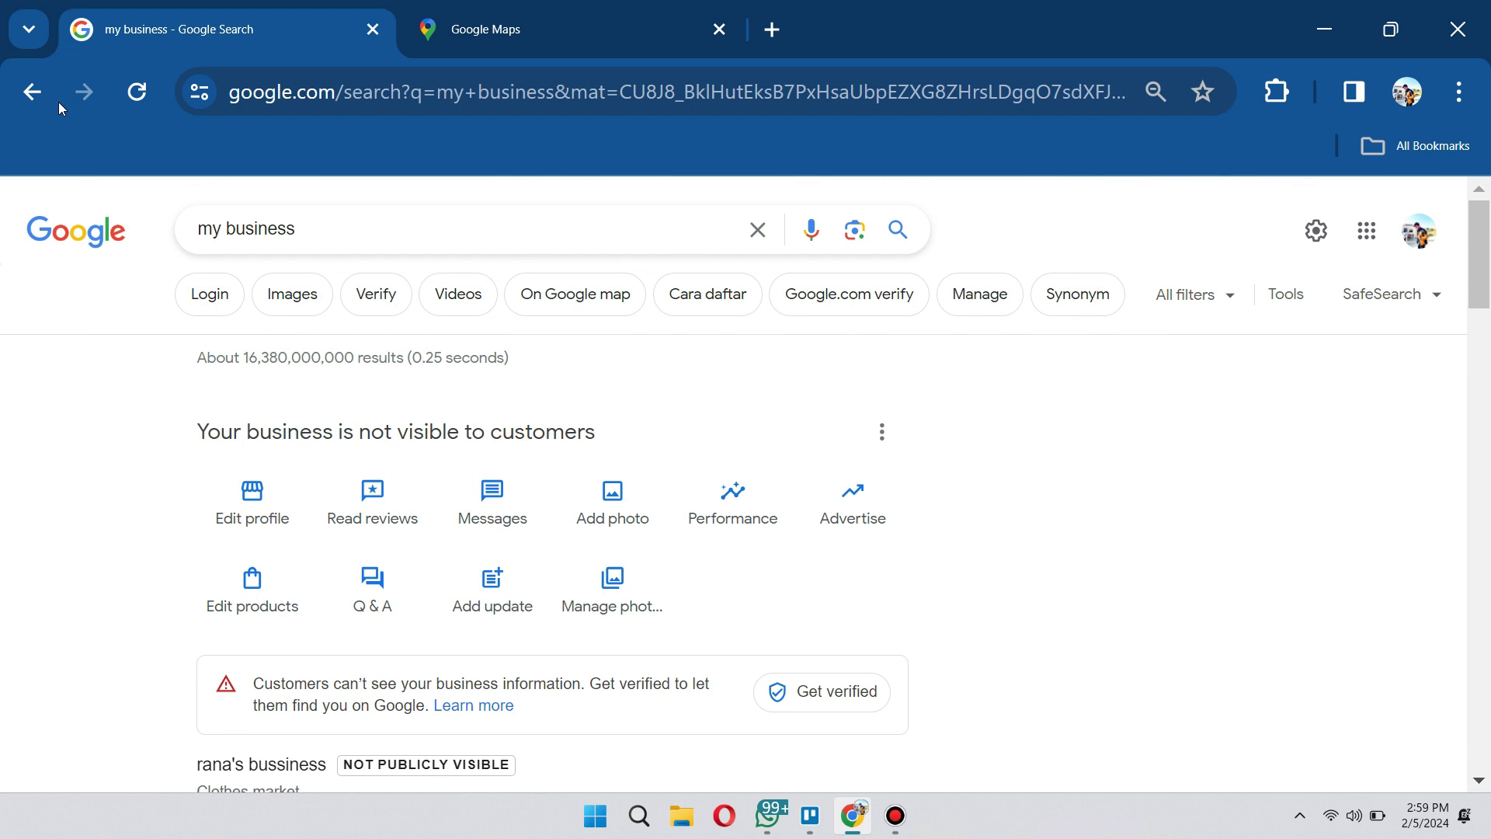
left_click(32, 91)
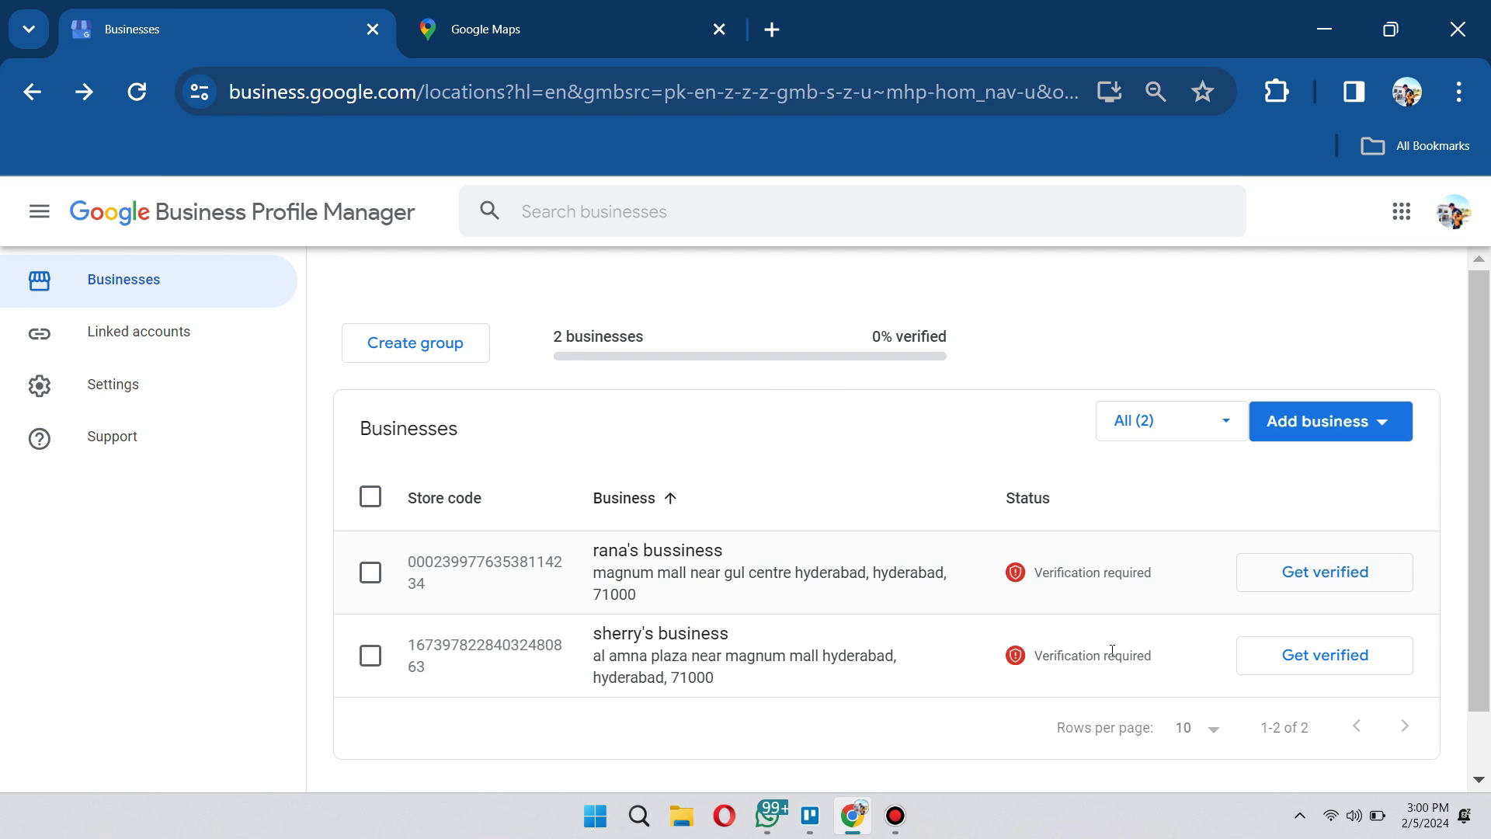
left_click_drag(1035, 655, 1160, 661)
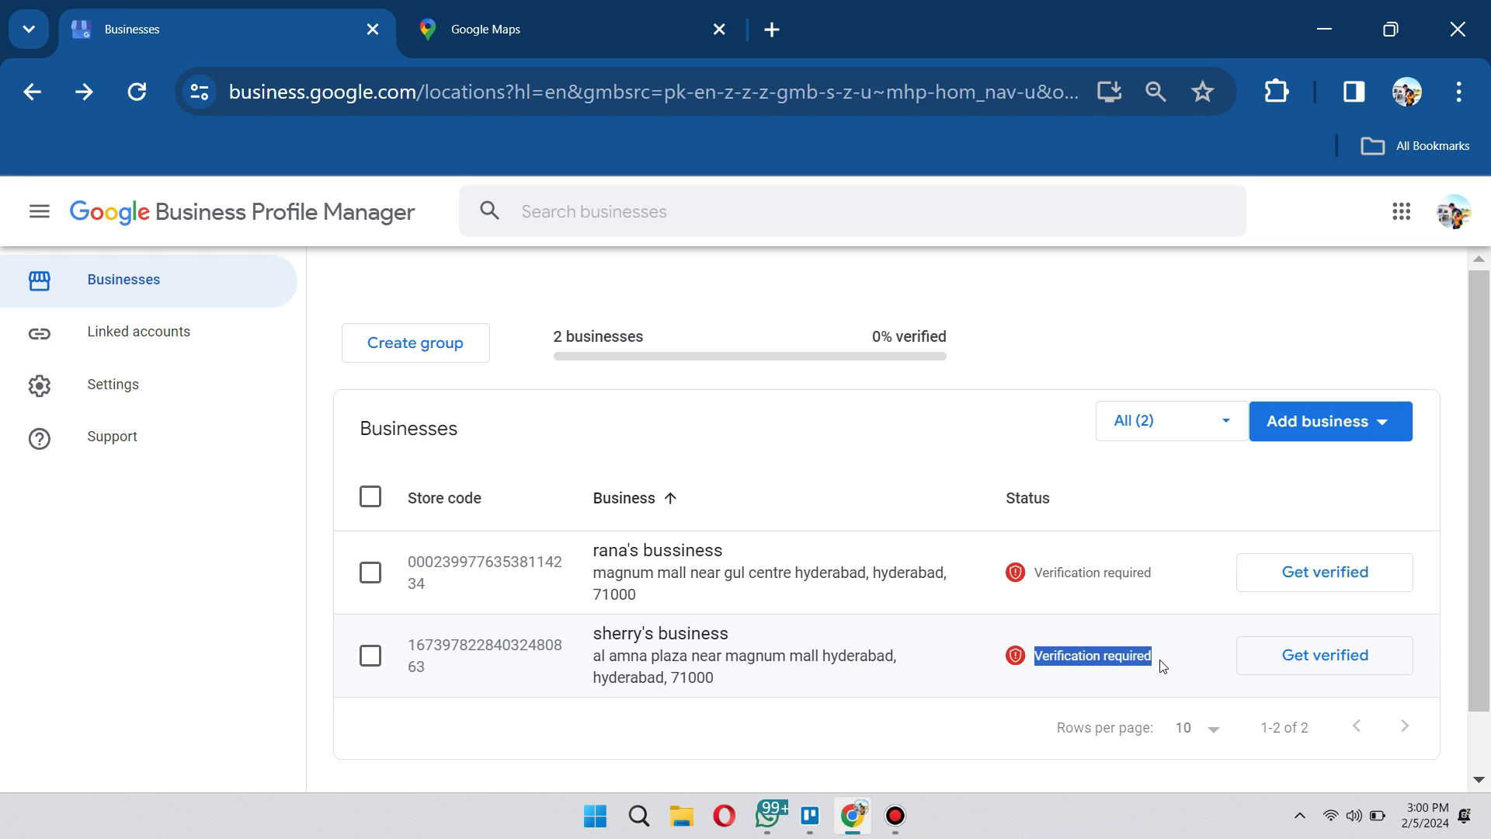
left_click(994, 710)
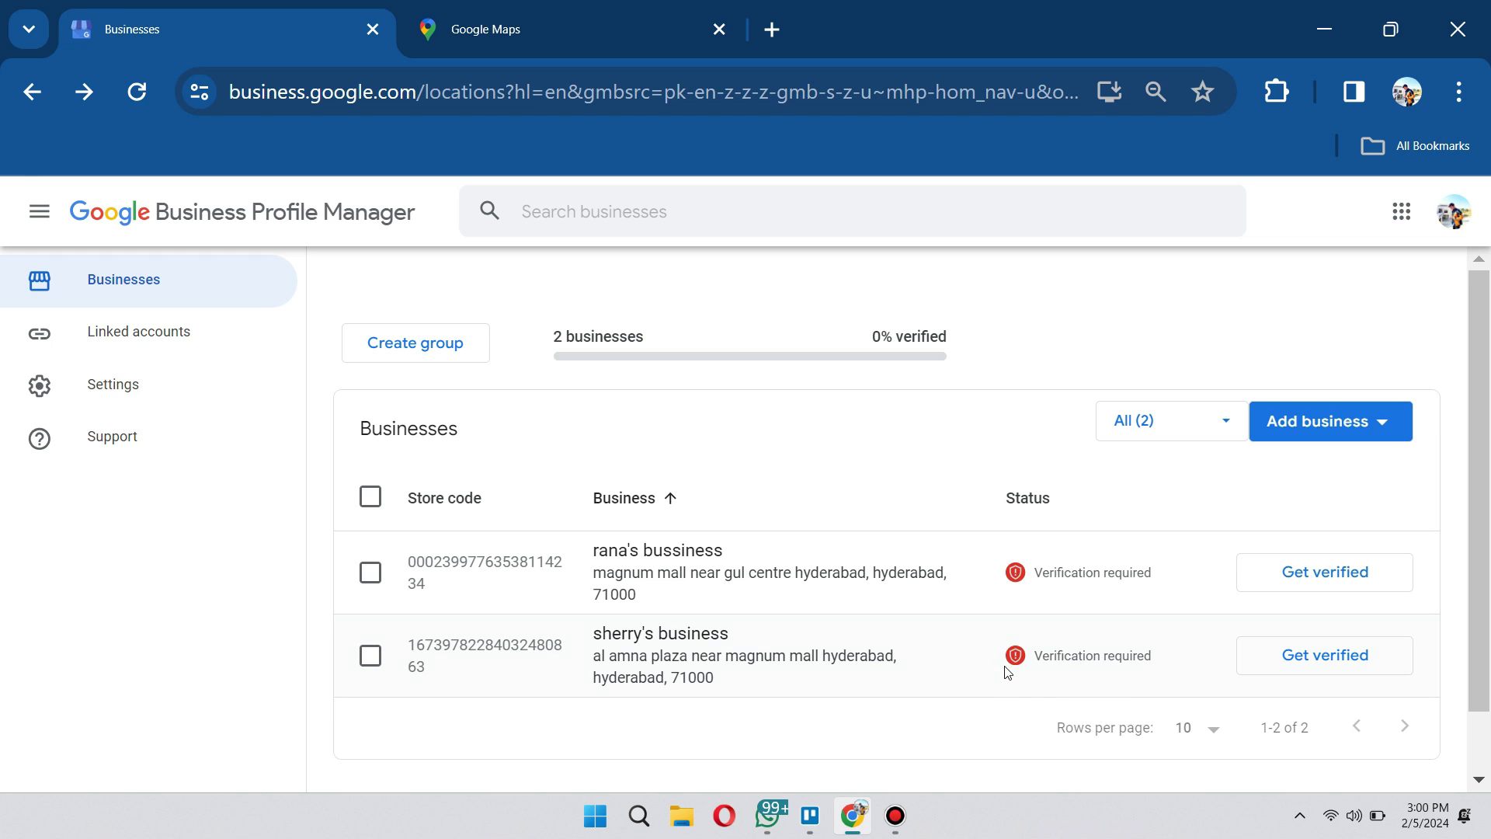
- Open the Shoe Shop business's profile and highlight its not-visible-to-customers warning
left_click(678, 647)
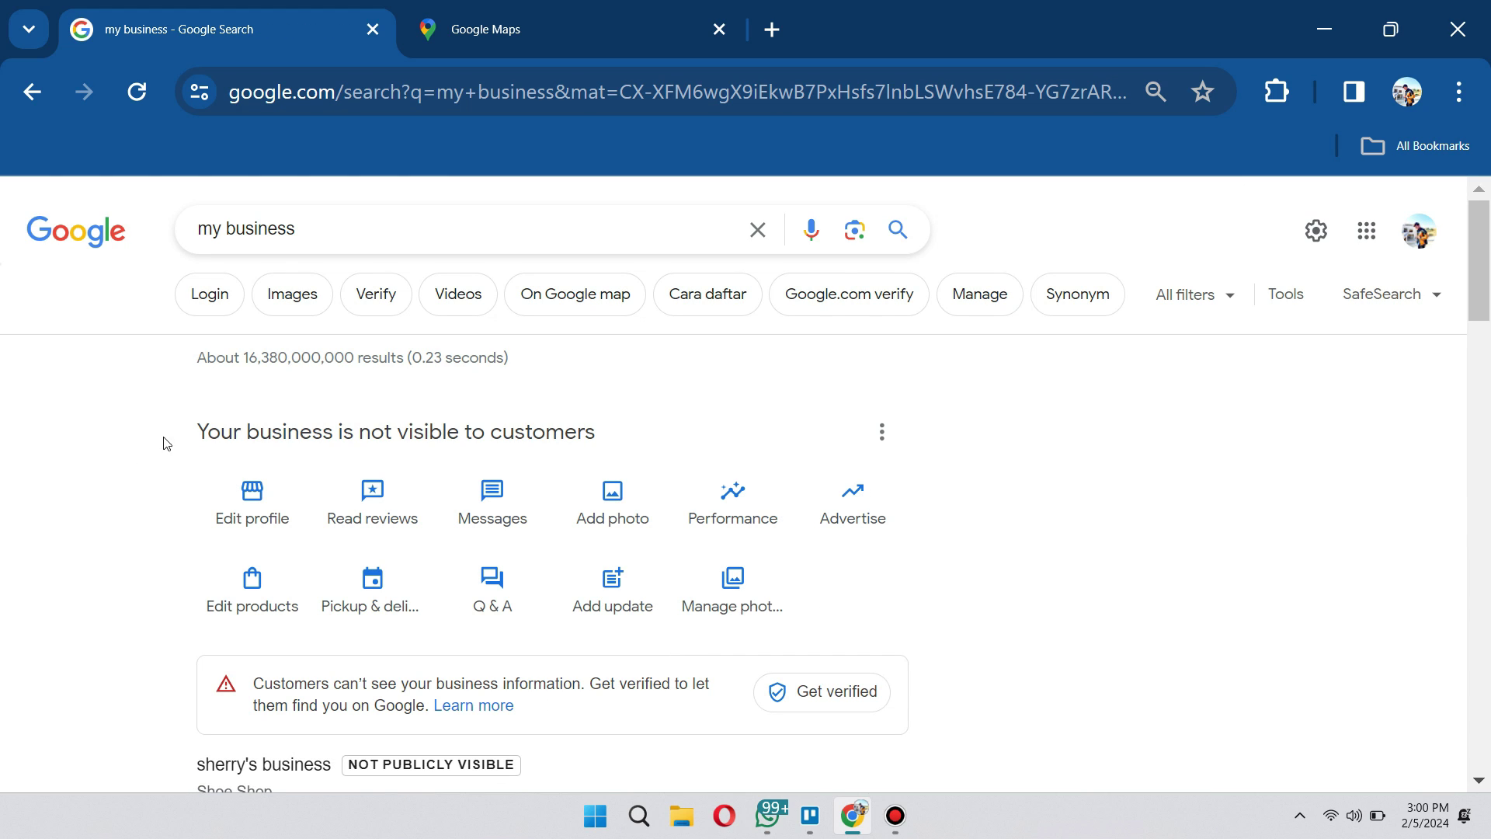
left_click_drag(196, 433, 613, 440)
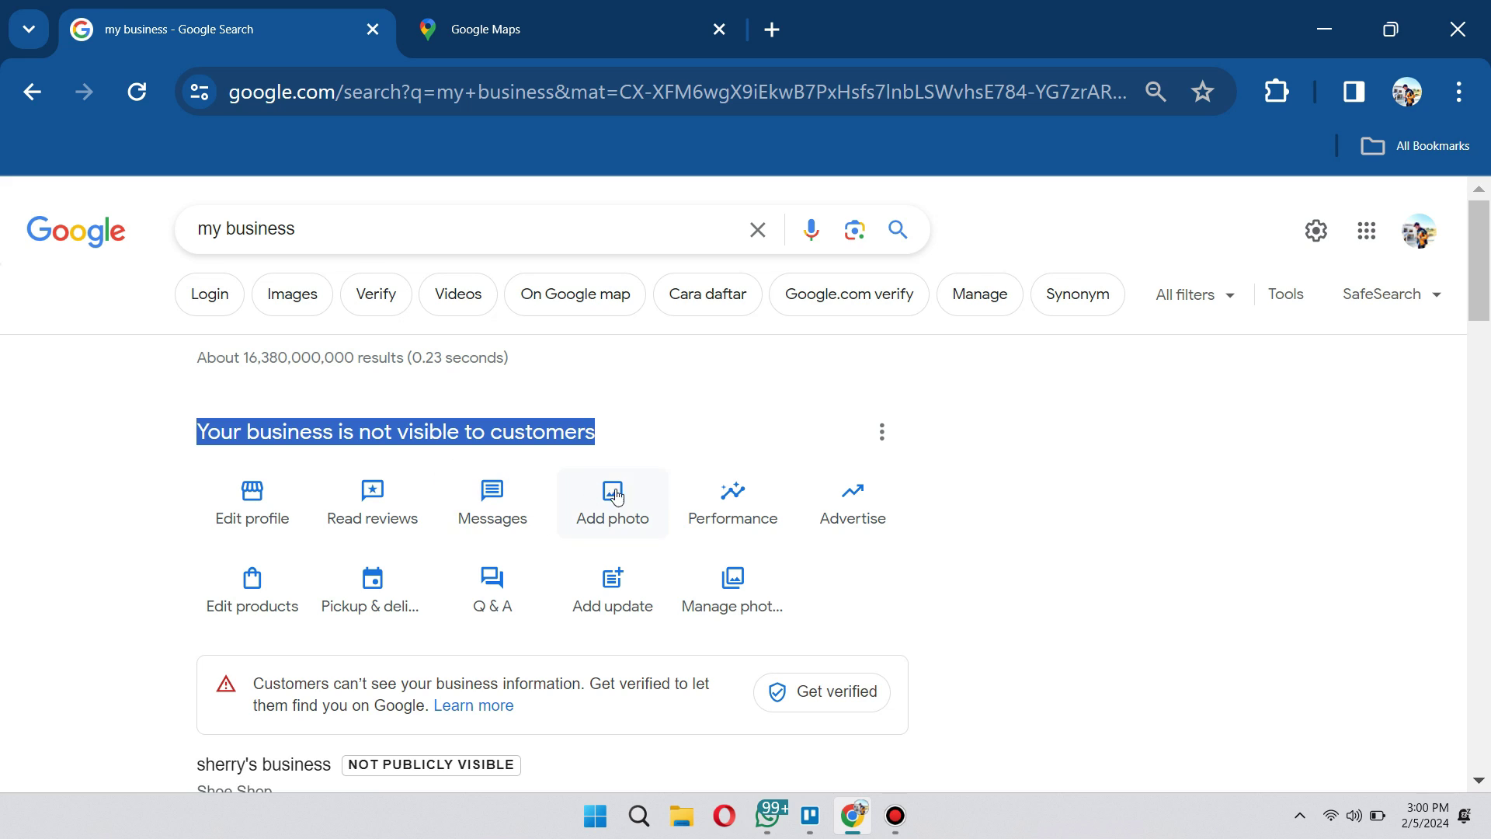
left_click(965, 594)
- Scroll through the Shoe Shop panel to review its address, hours and phone
scroll(853, 583, "down", 2)
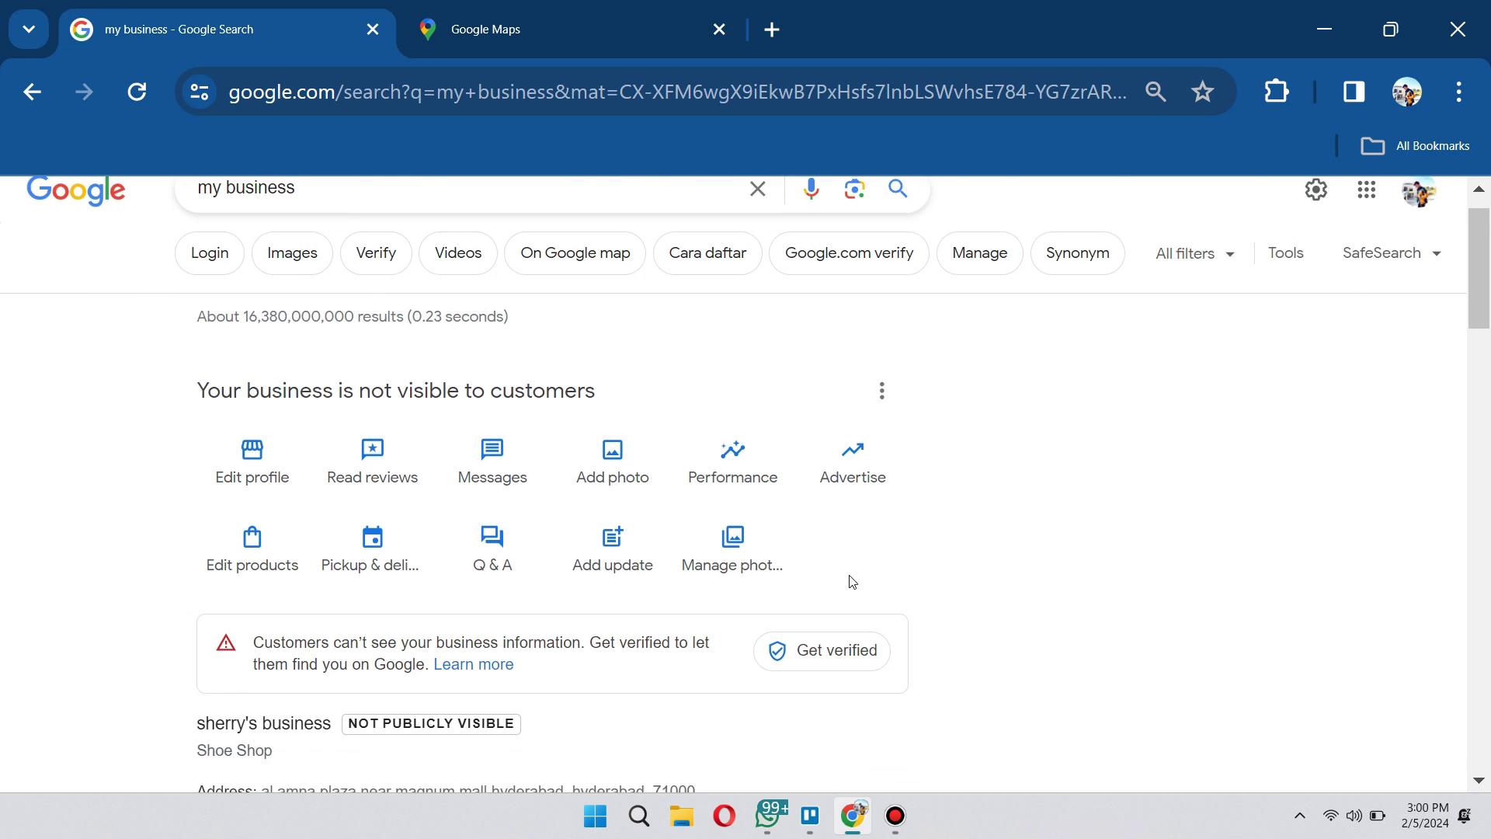
scroll(567, 575, "up", 2)
scroll(556, 553, "down", 2)
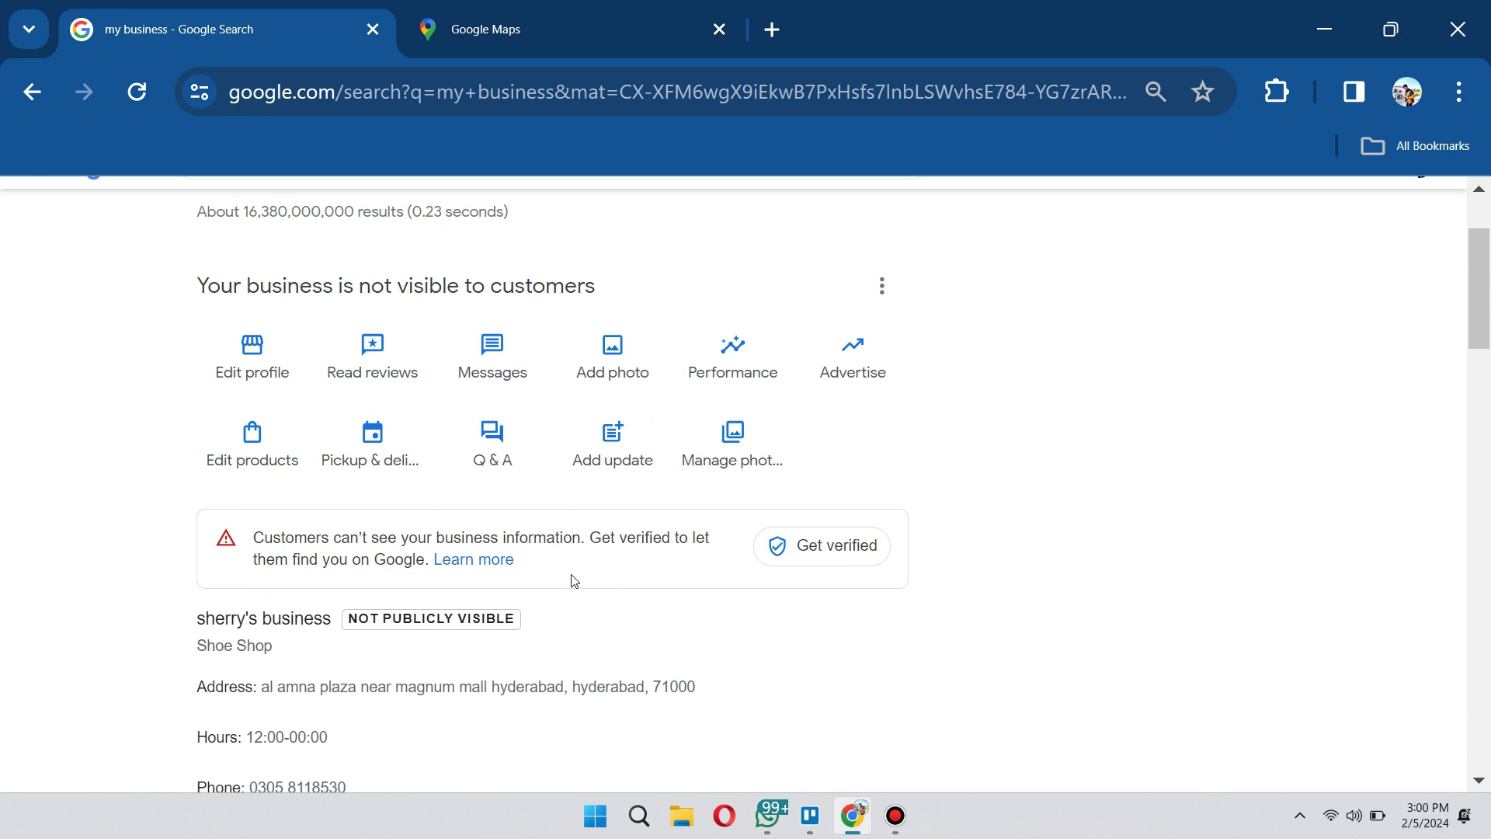
scroll(579, 590, "up", 2)
scroll(580, 595, "down", 2)
scroll(590, 595, "up", 2)
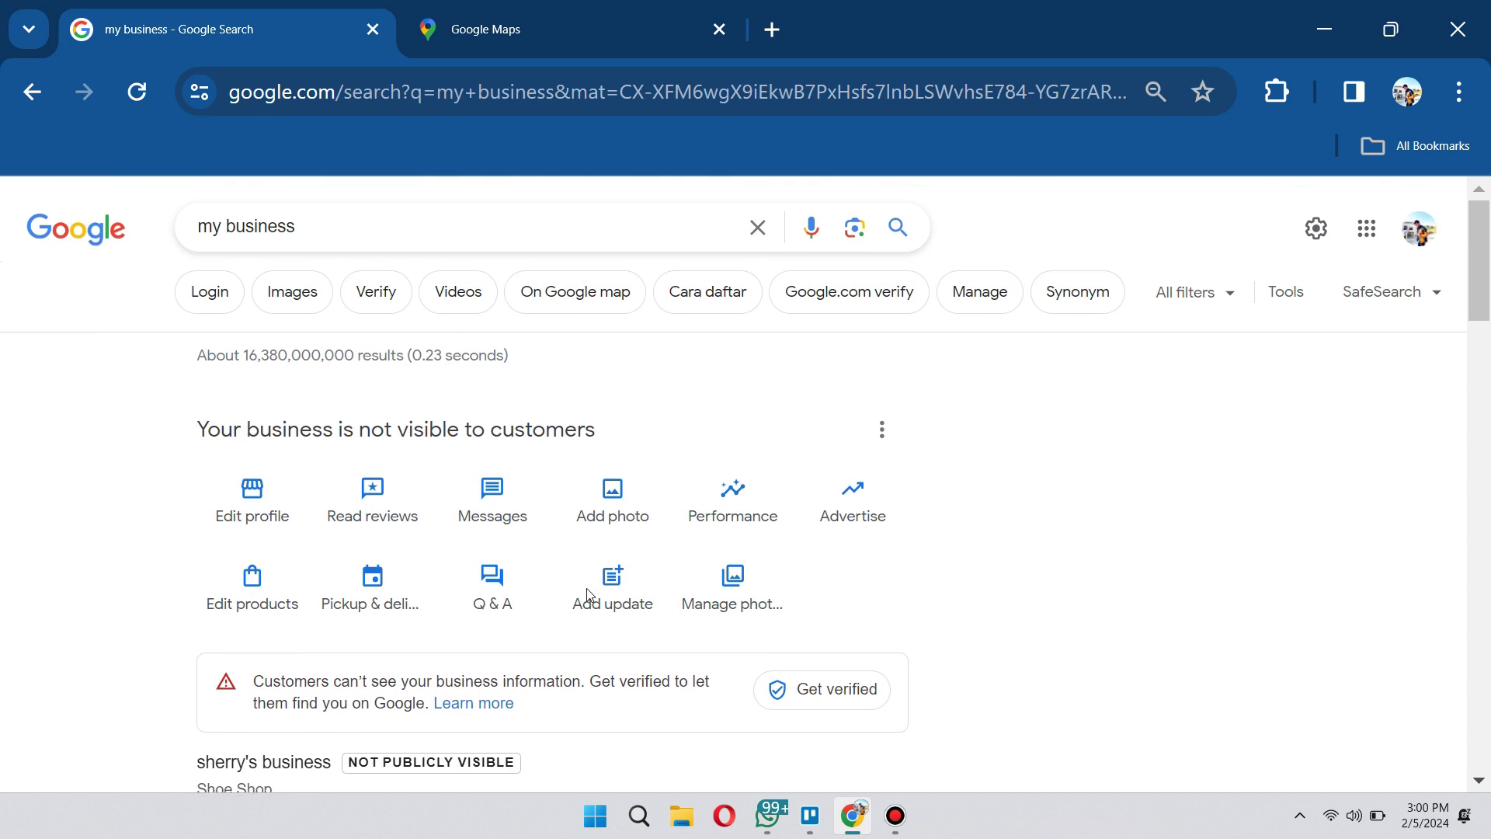
scroll(587, 610, "down", 2)
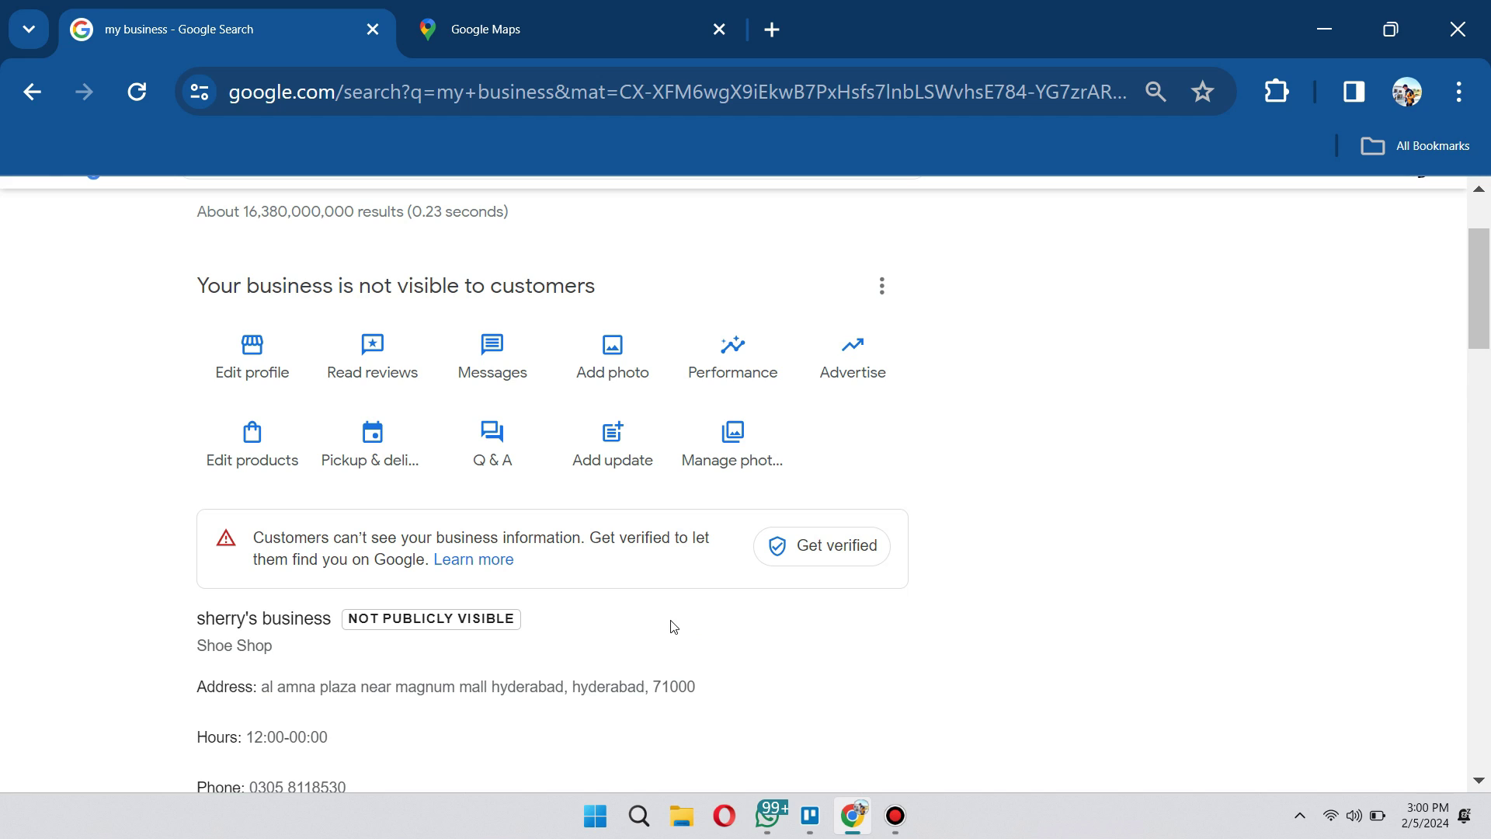
- Start Get verified and compare the Business video and Phone code verification options
left_click(814, 553)
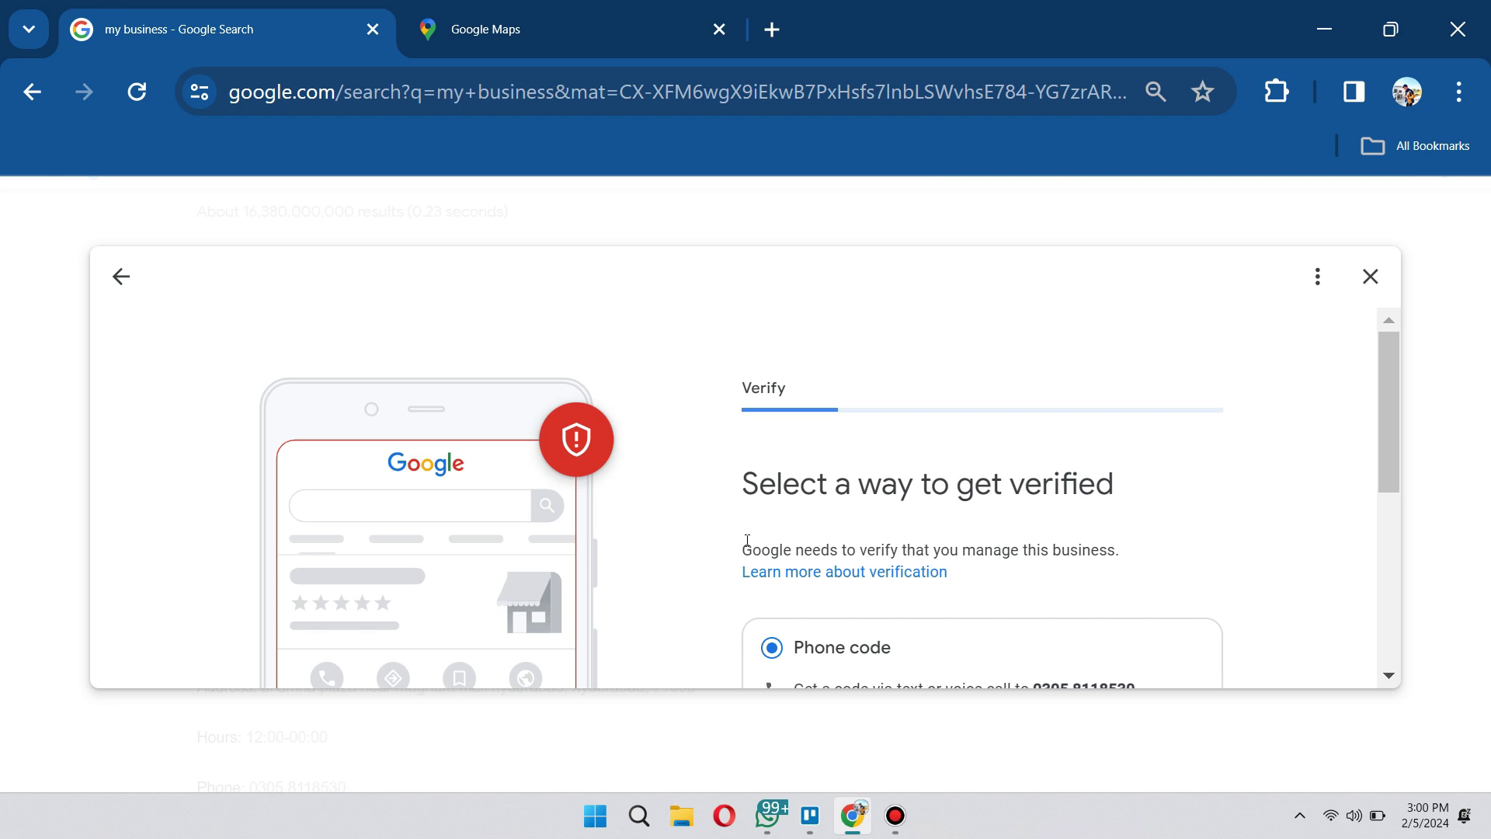
scroll(738, 538, "down", 5)
scroll(676, 476, "up", 4)
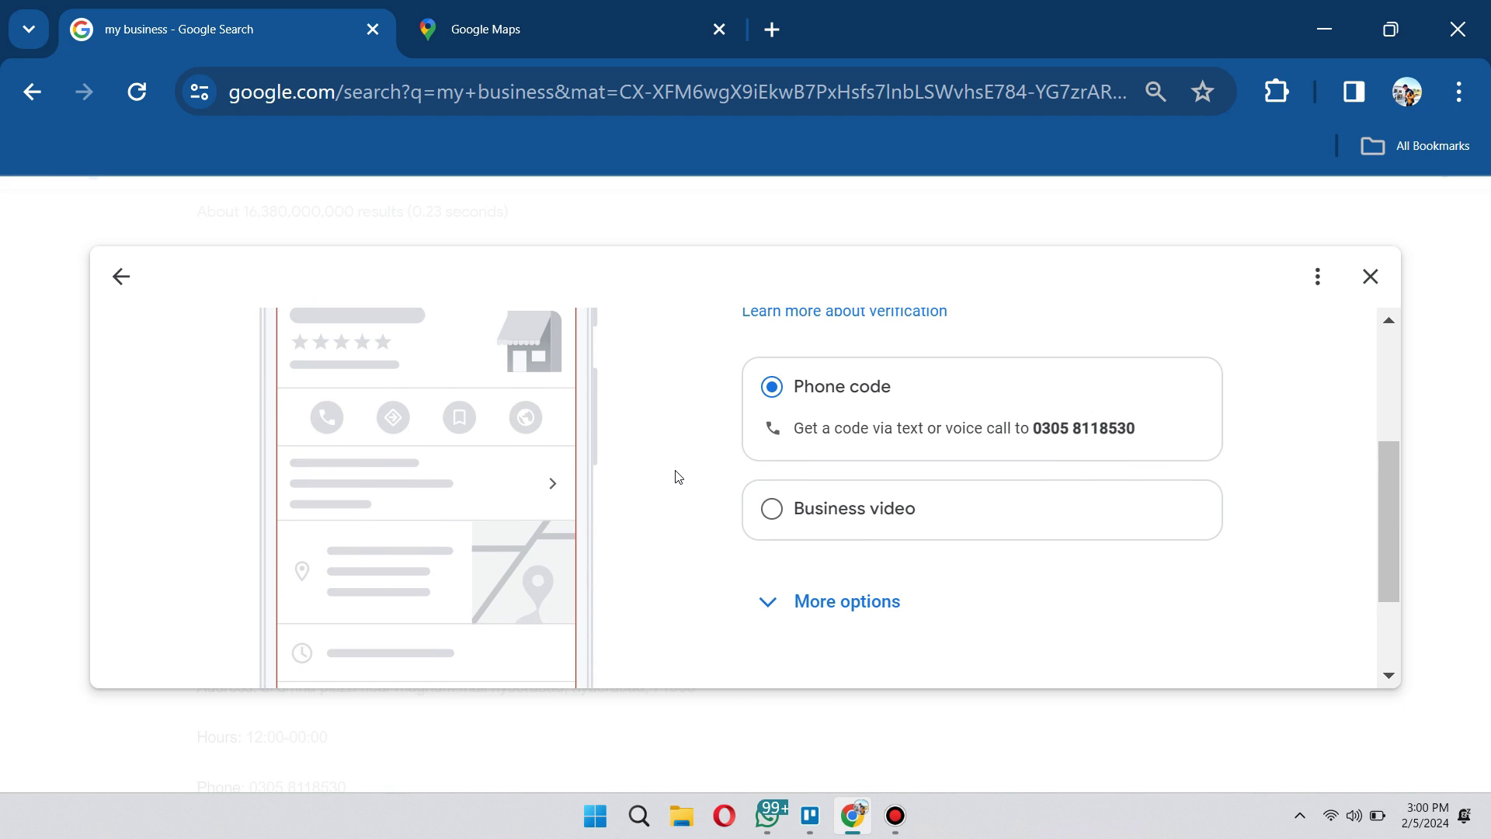
scroll(676, 476, "down", 2)
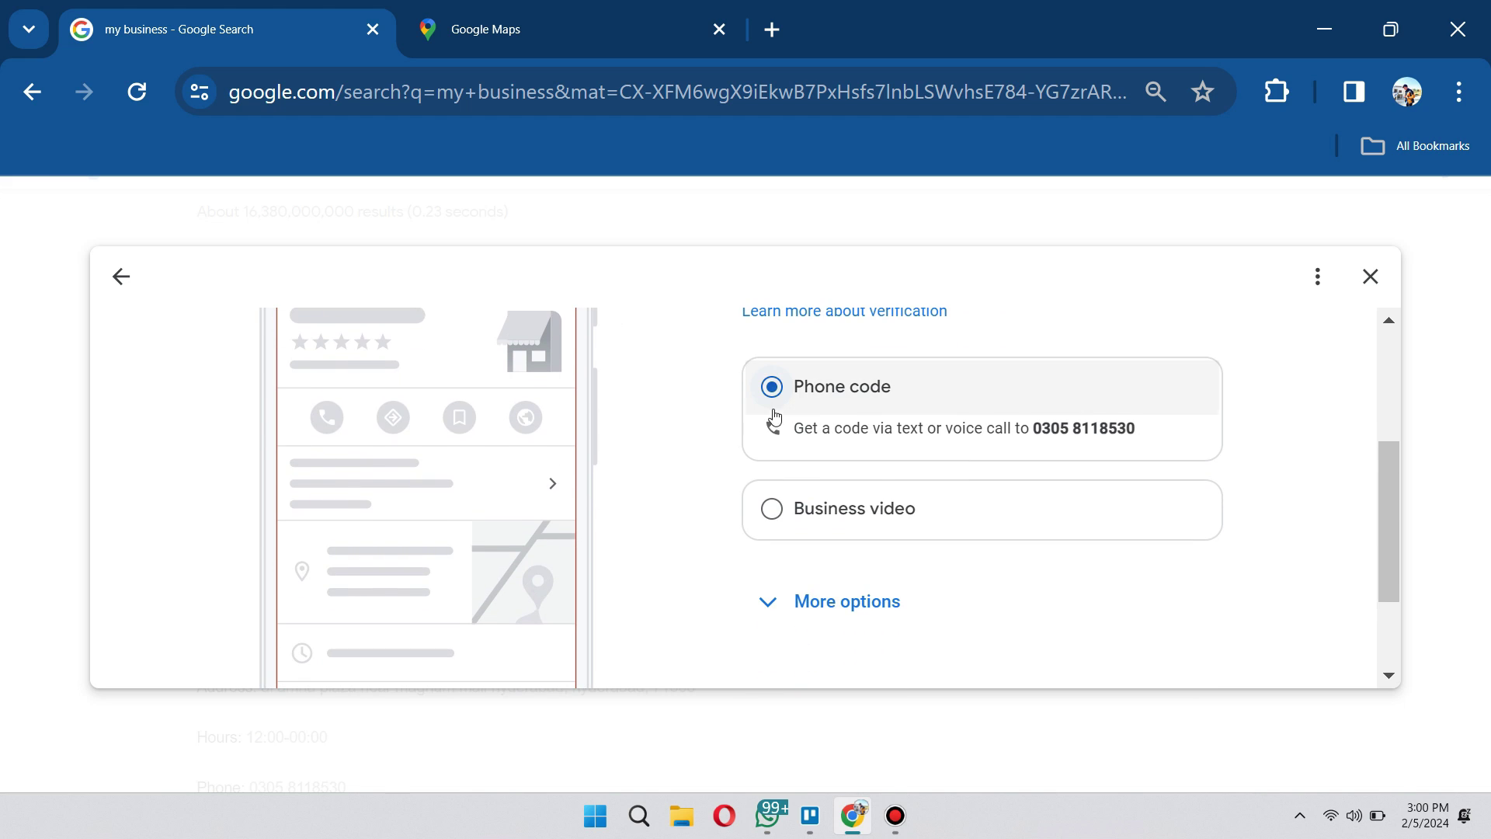
left_click(772, 508)
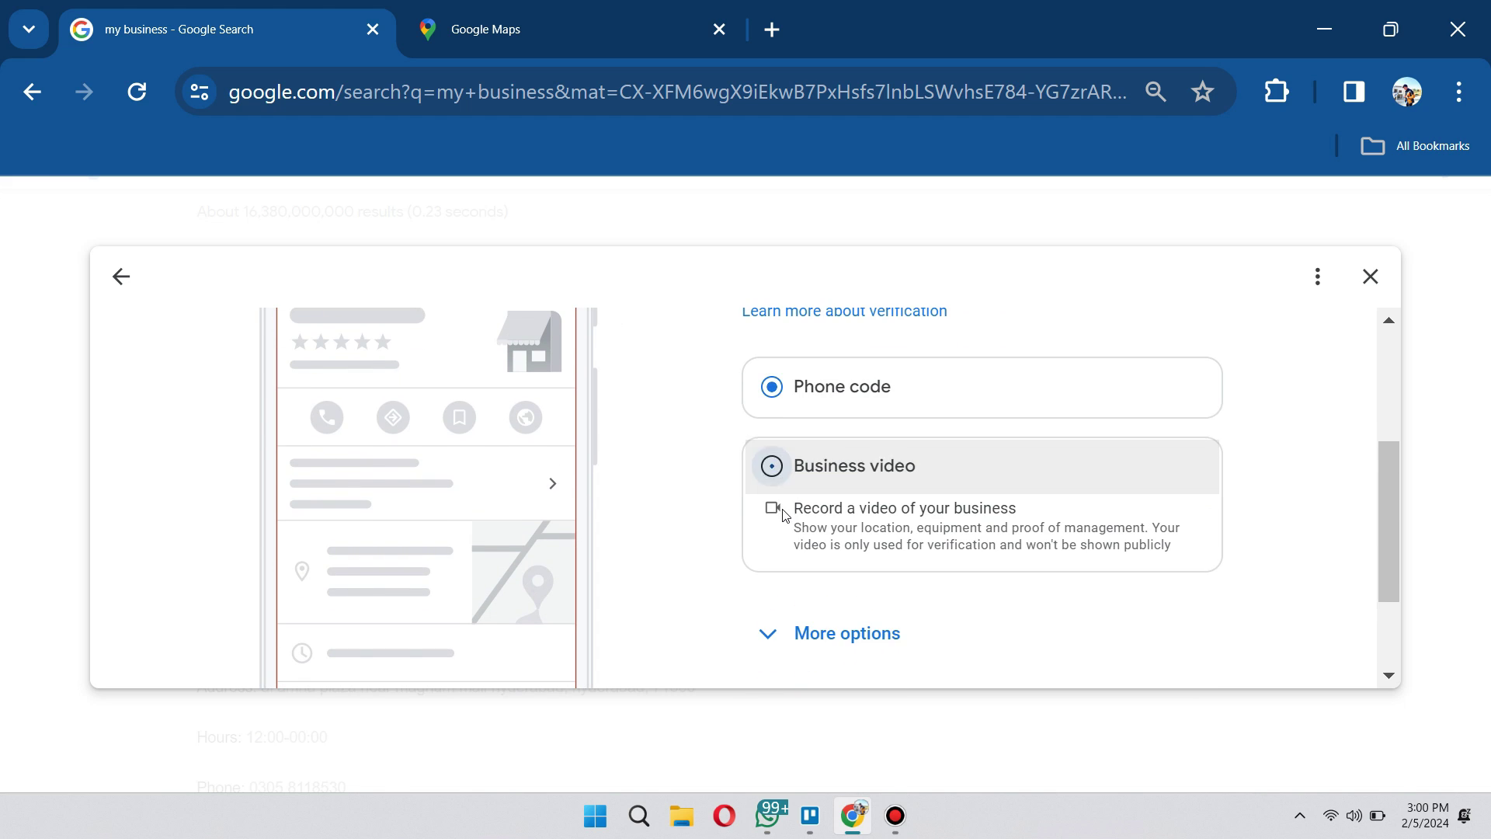
left_click(772, 386)
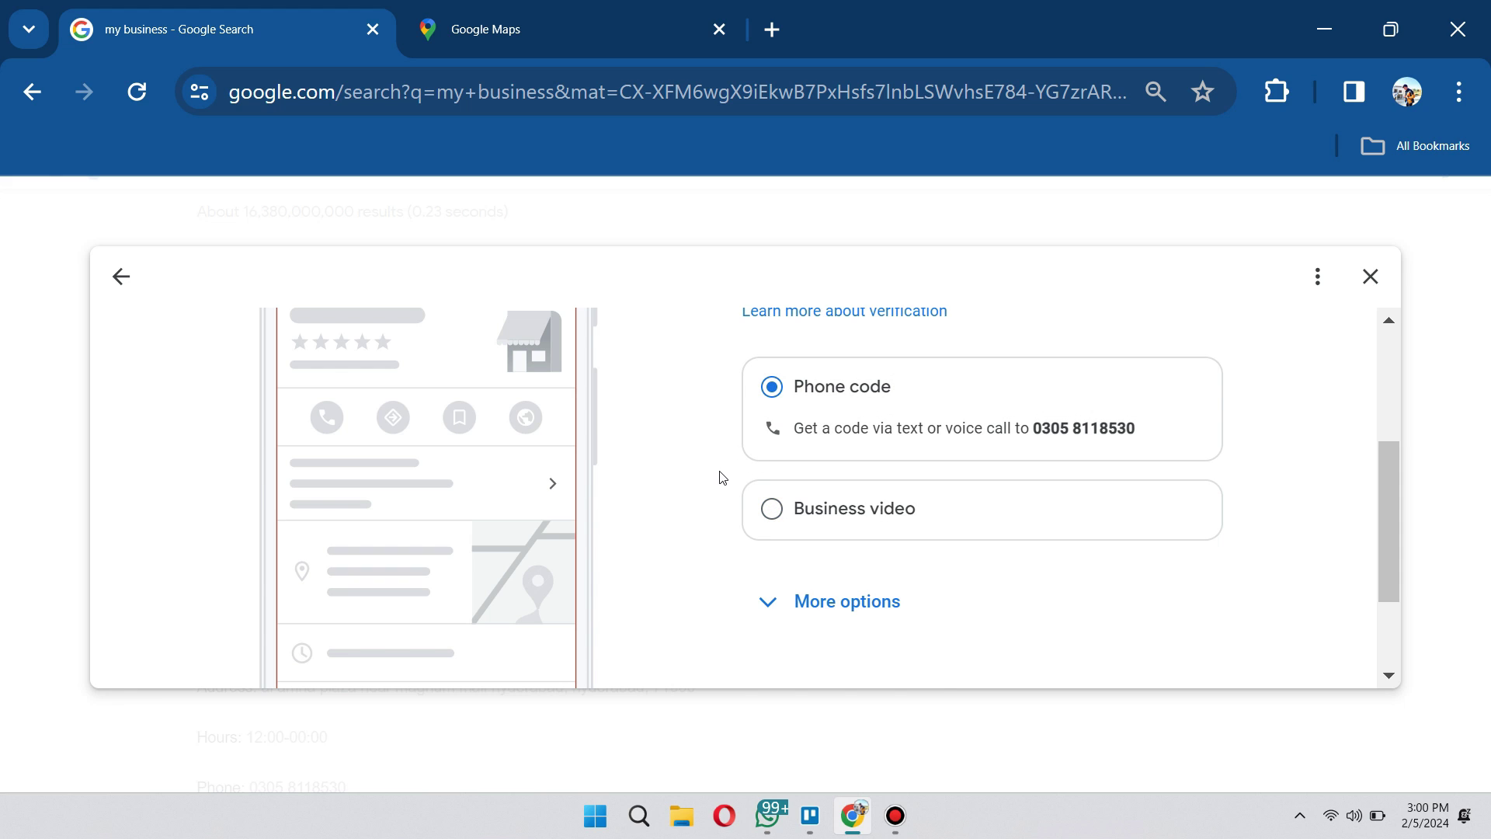
- Zoom the page out with Ctrl+minus, choose Phone code verification and continue
scroll(719, 476, "down", 2)
scroll(712, 486, "up", 2)
scroll(700, 489, "up", 2)
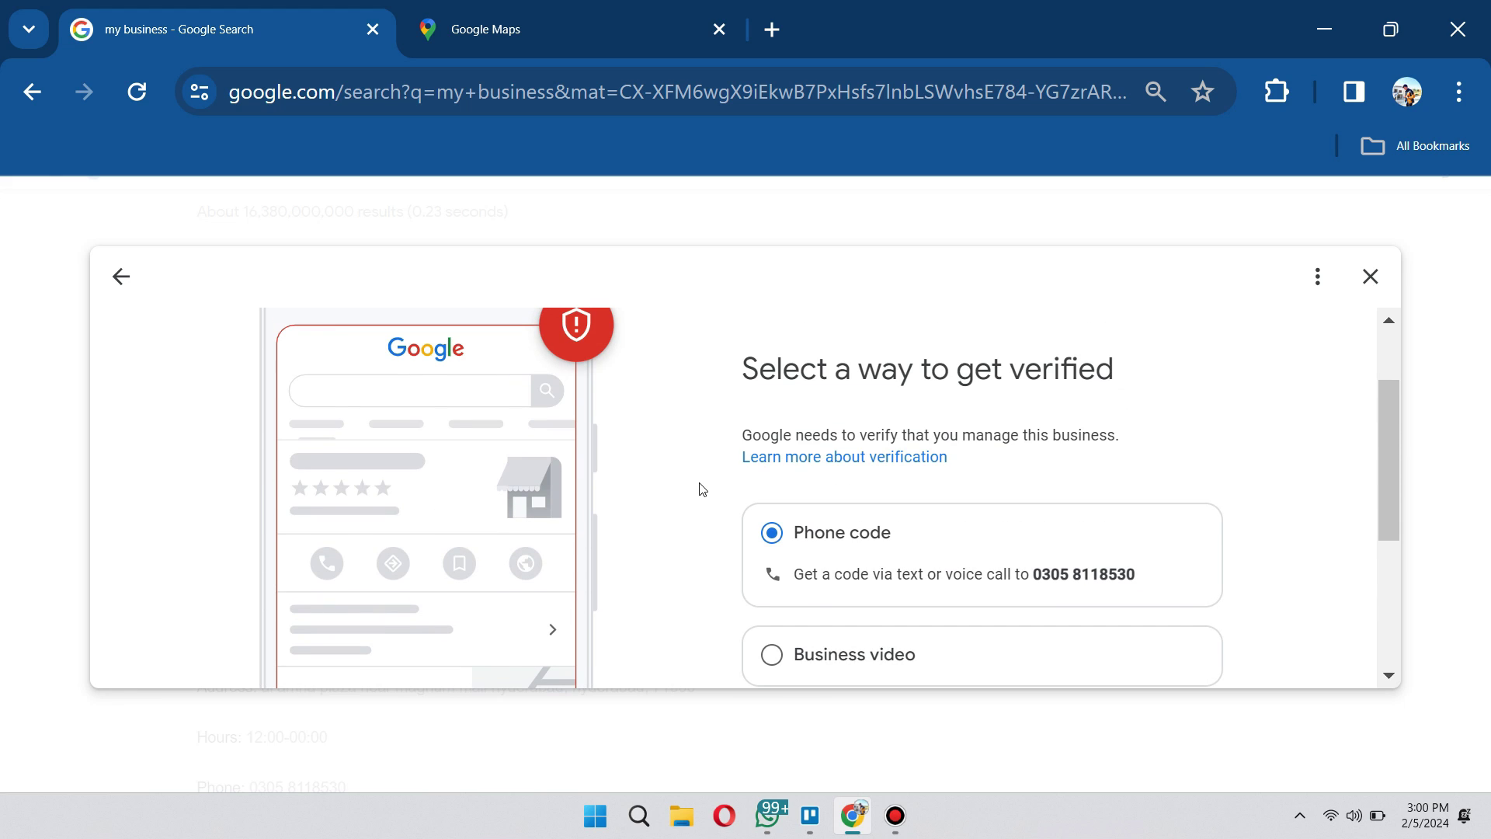
scroll(673, 505, "down", 2)
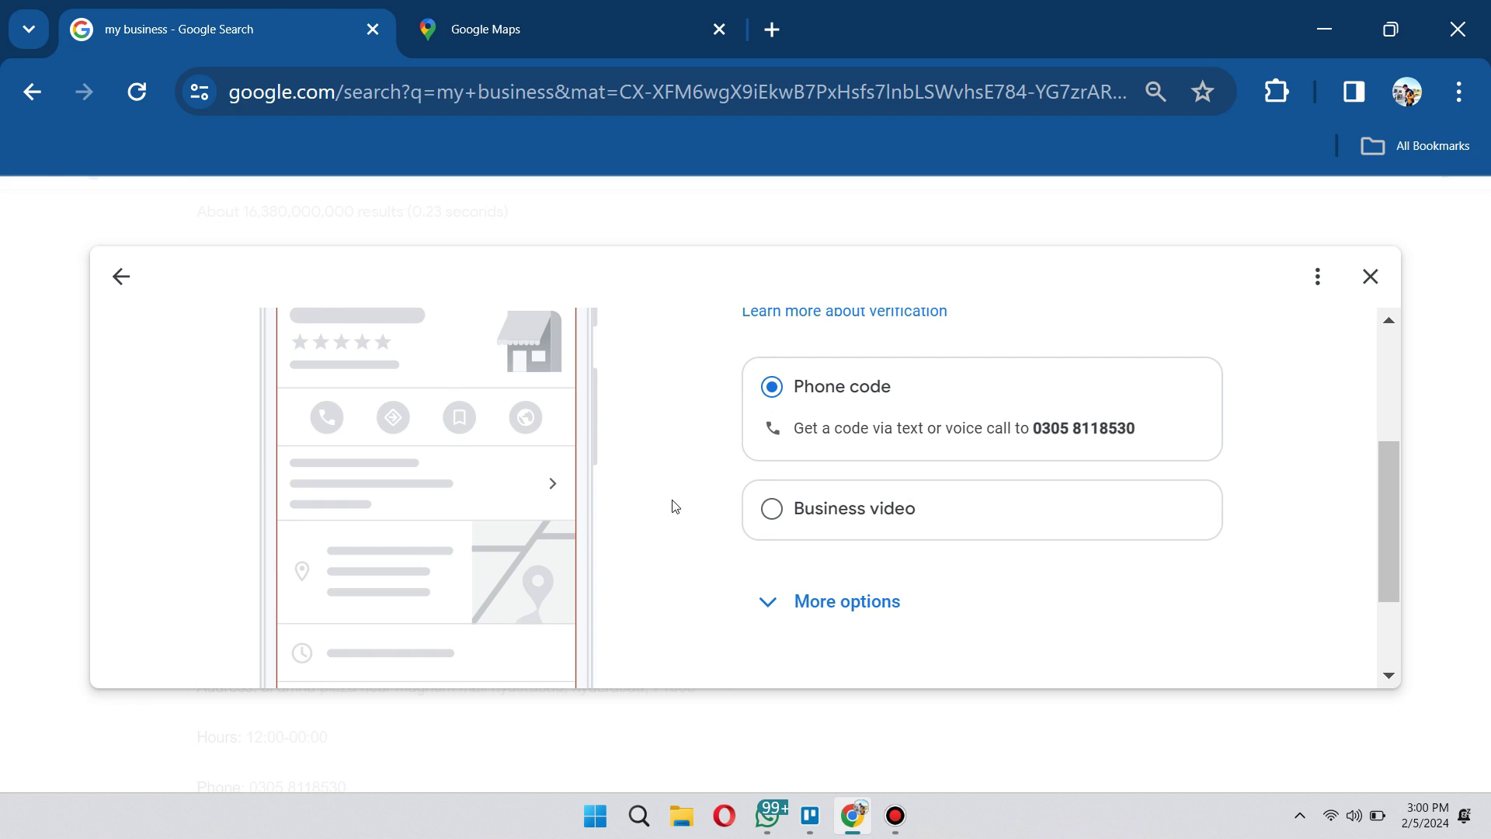
scroll(675, 507, "up", 2)
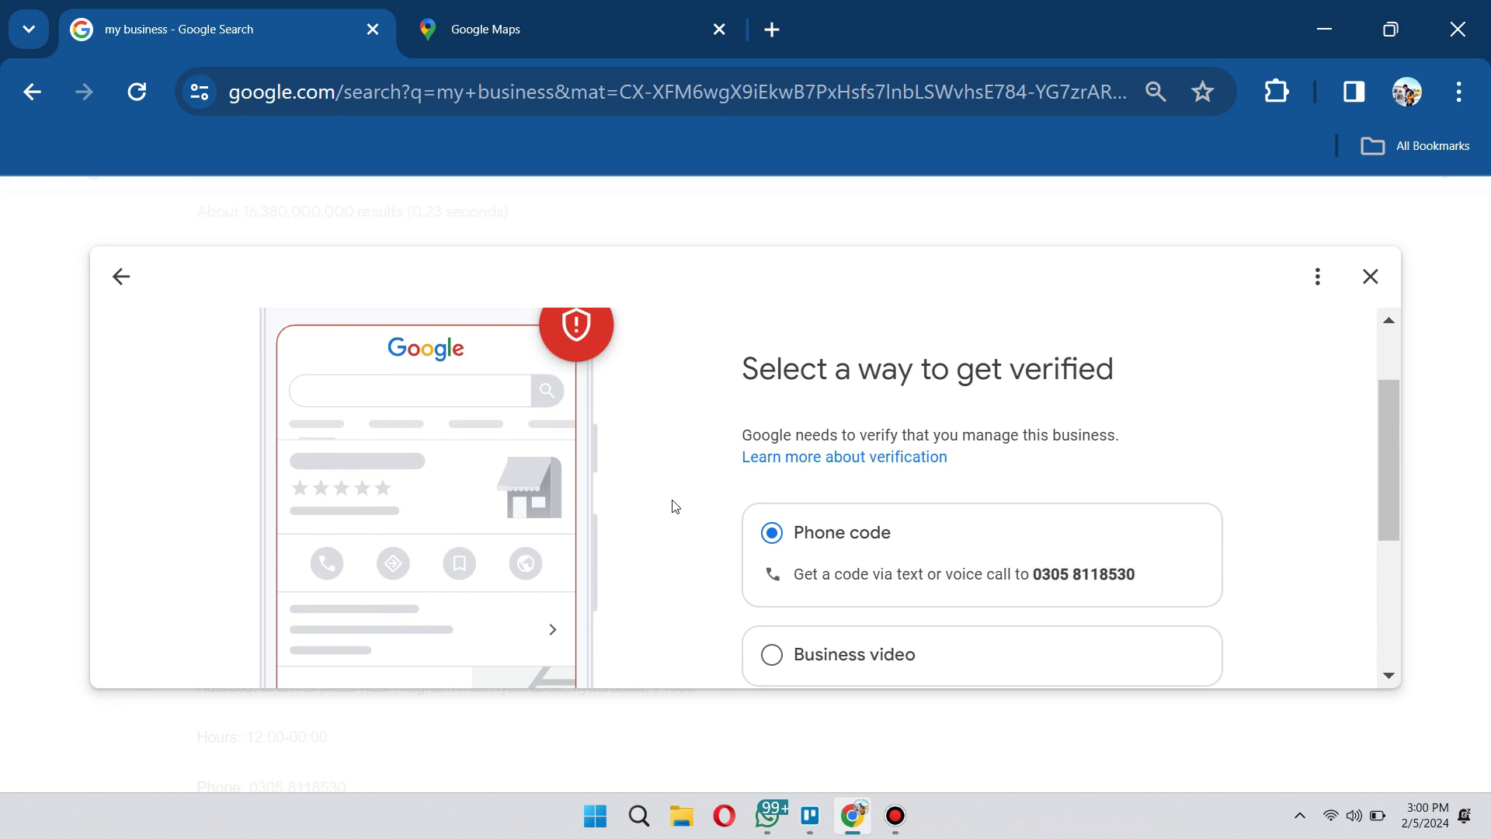
key("ctrl+minus")
key("ctrl+minus")
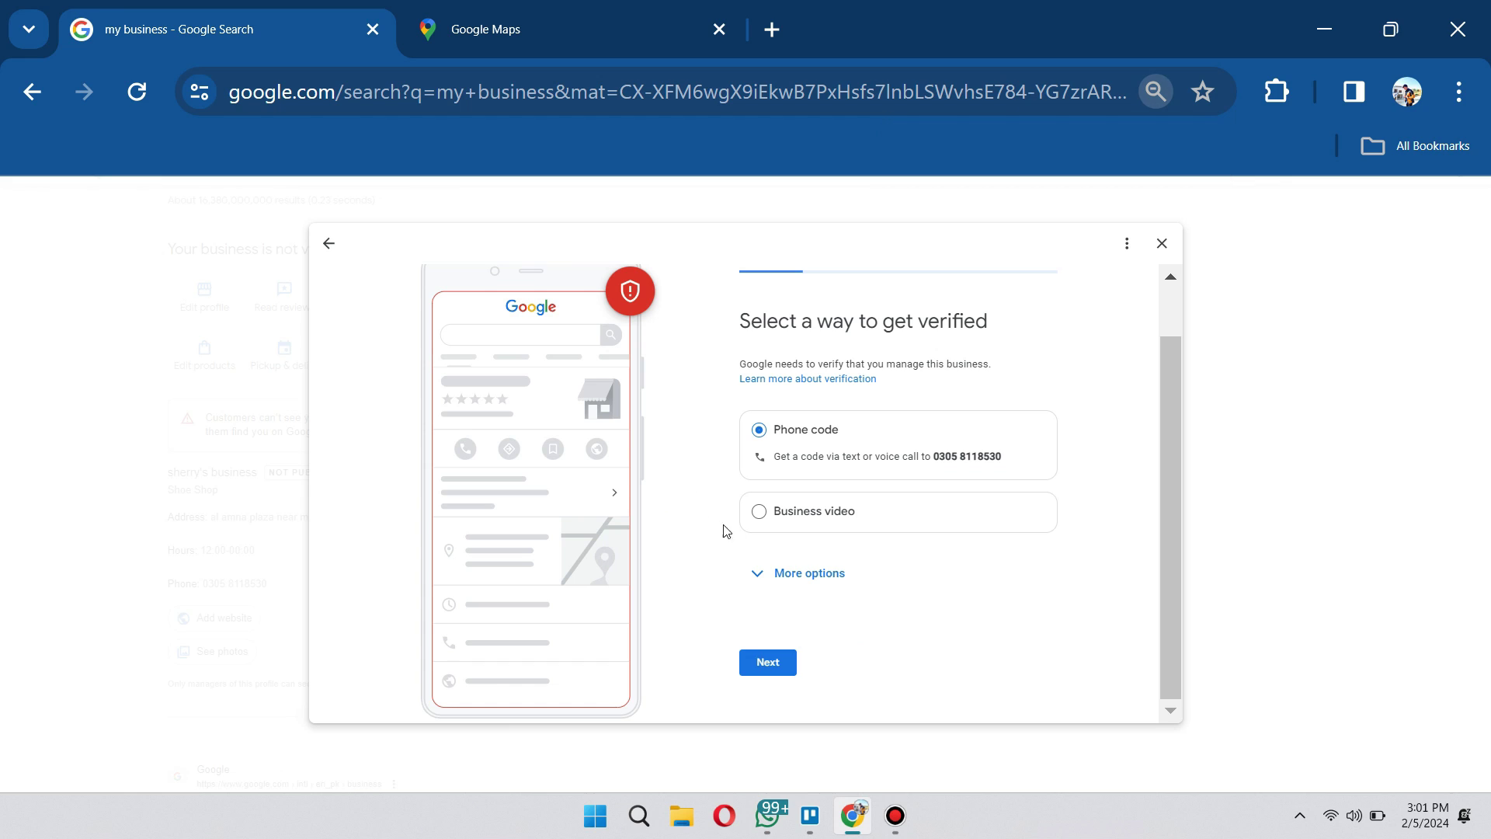
left_click(758, 511)
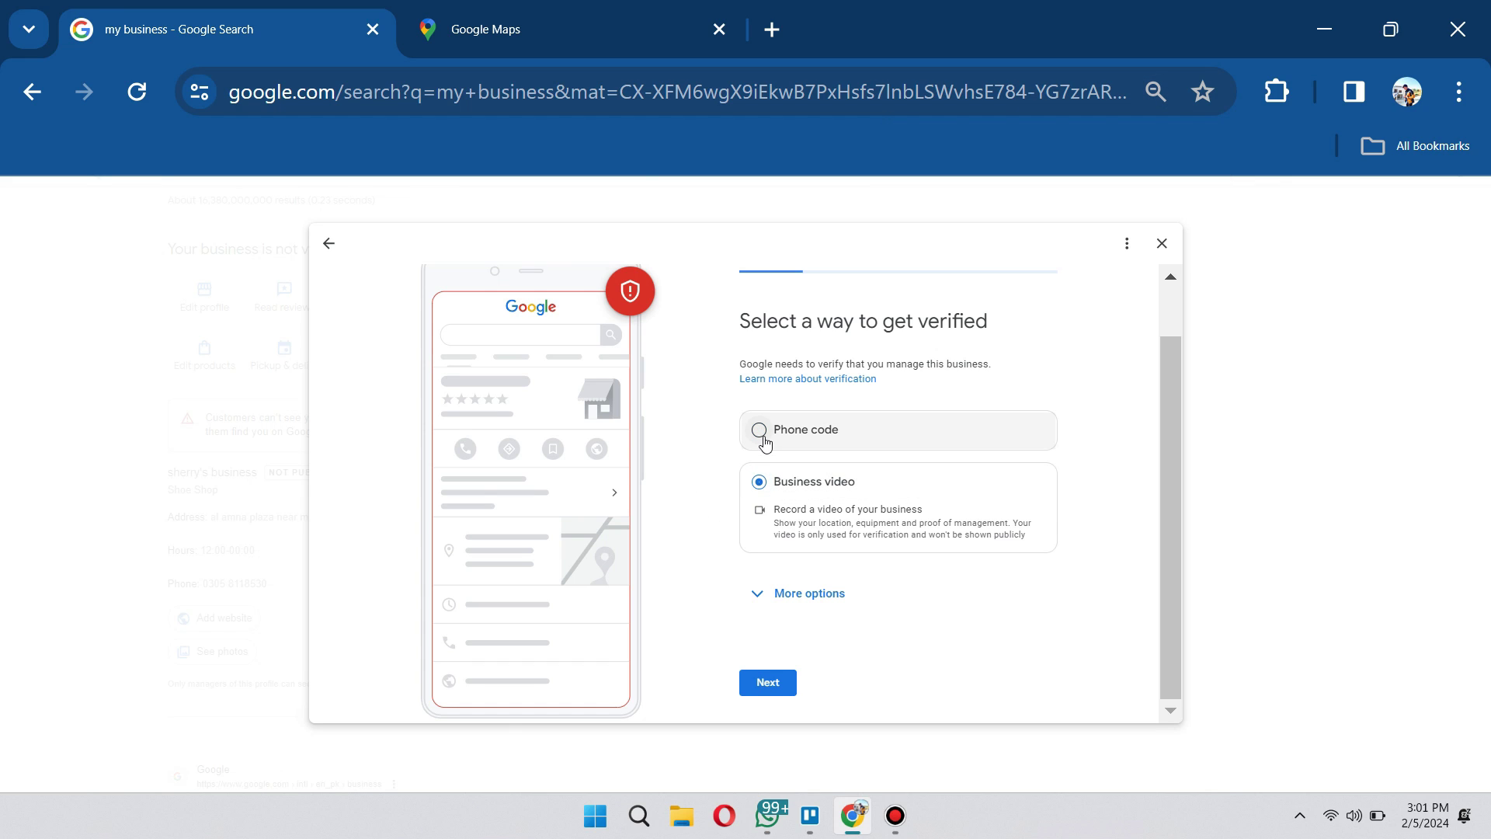
left_click(759, 430)
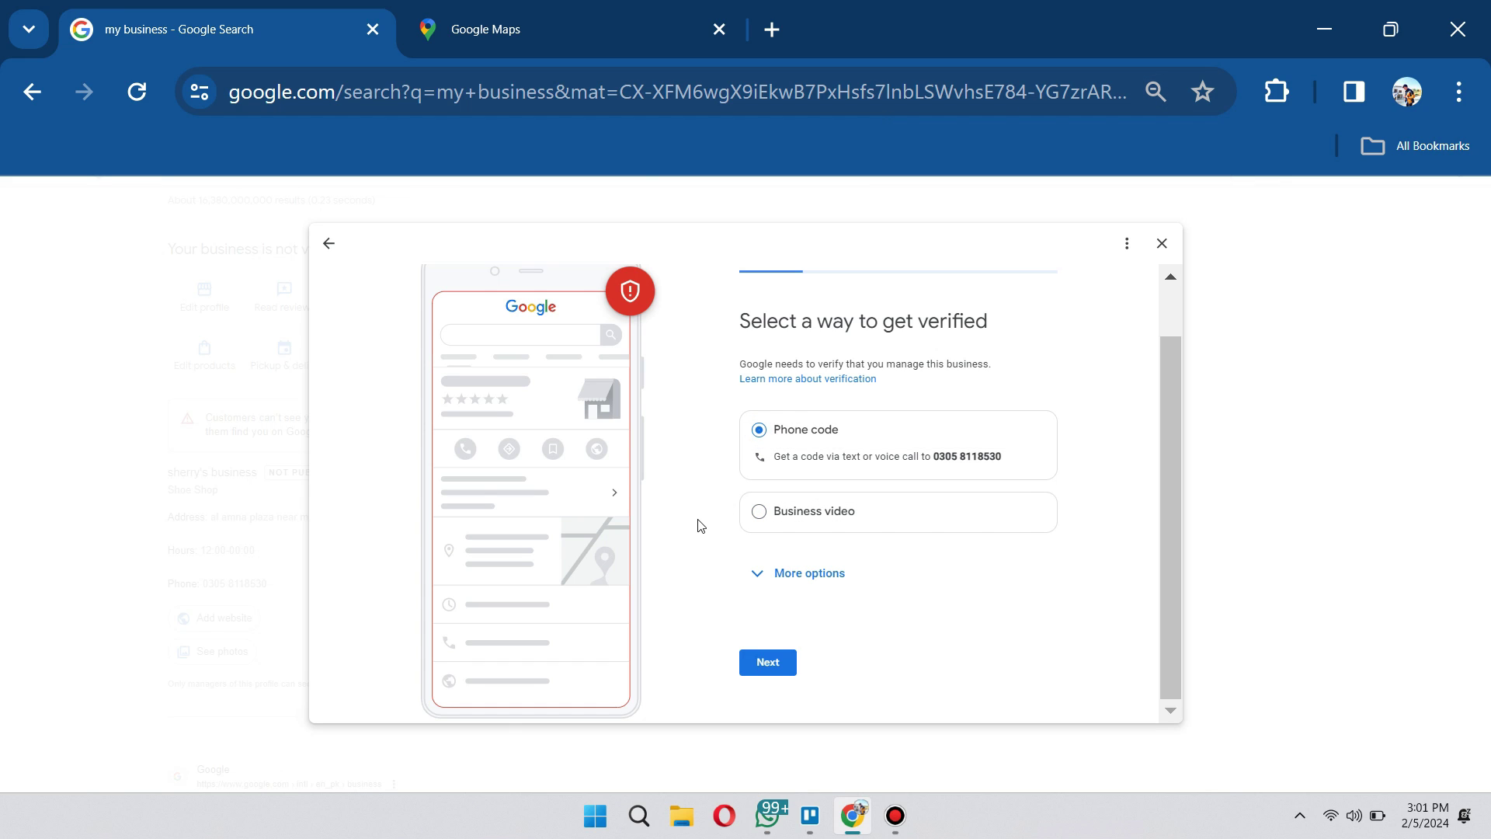
left_click(768, 636)
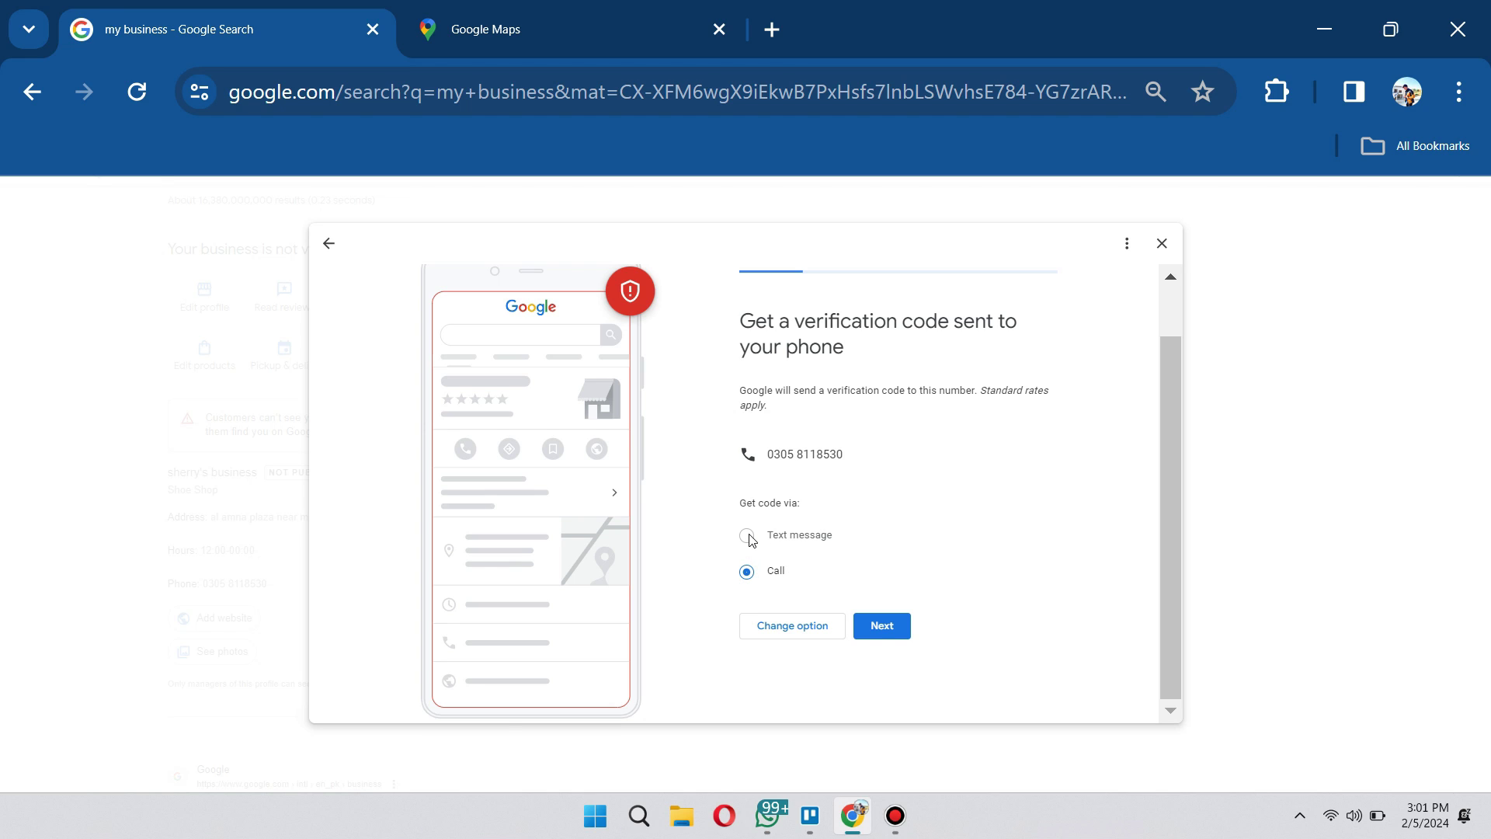
- Request the verification code by voice call, then show the Windows desktop with Win+D
left_click(873, 621)
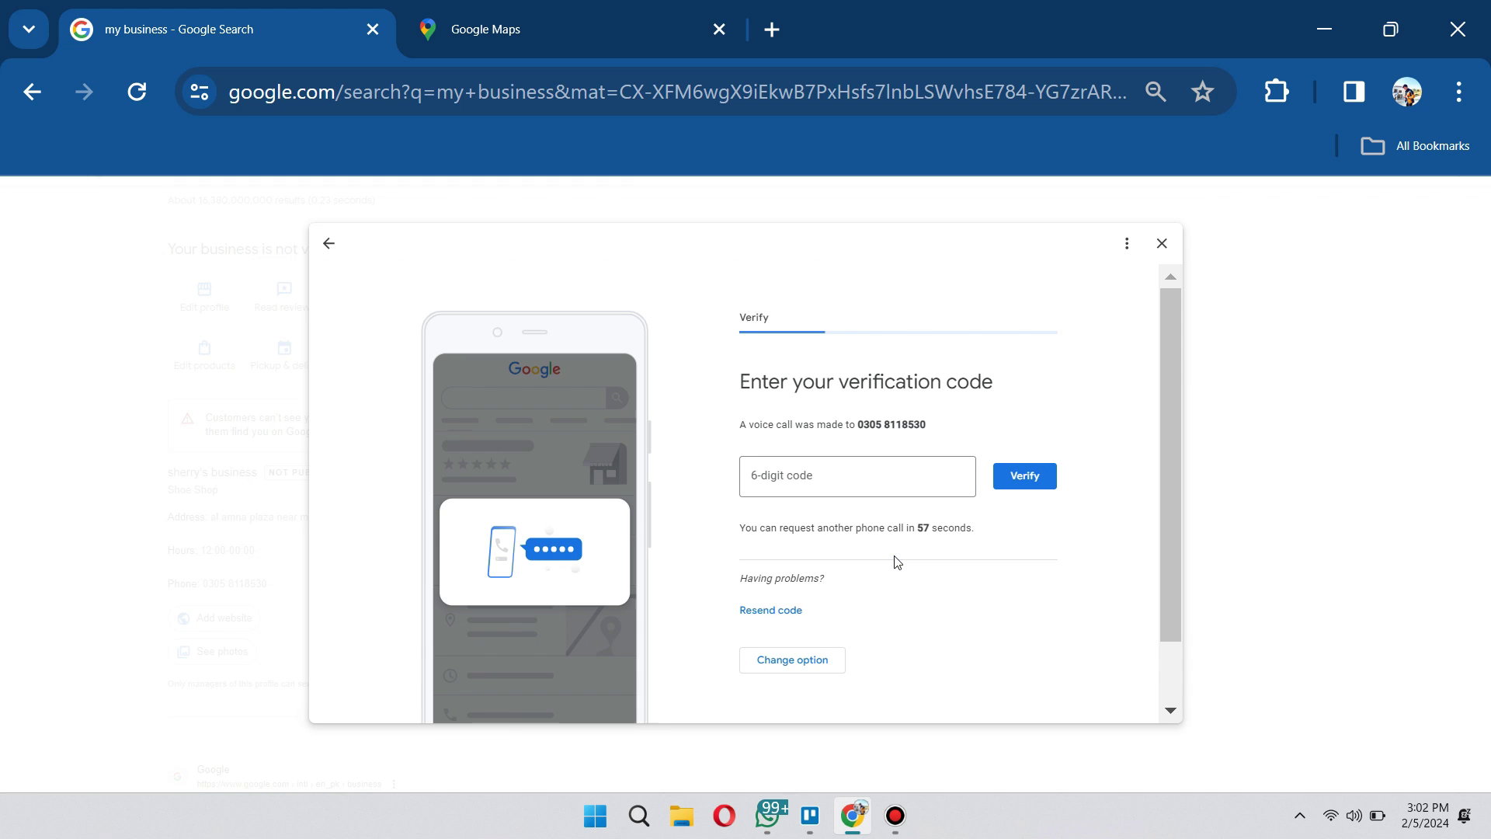
left_click(764, 479)
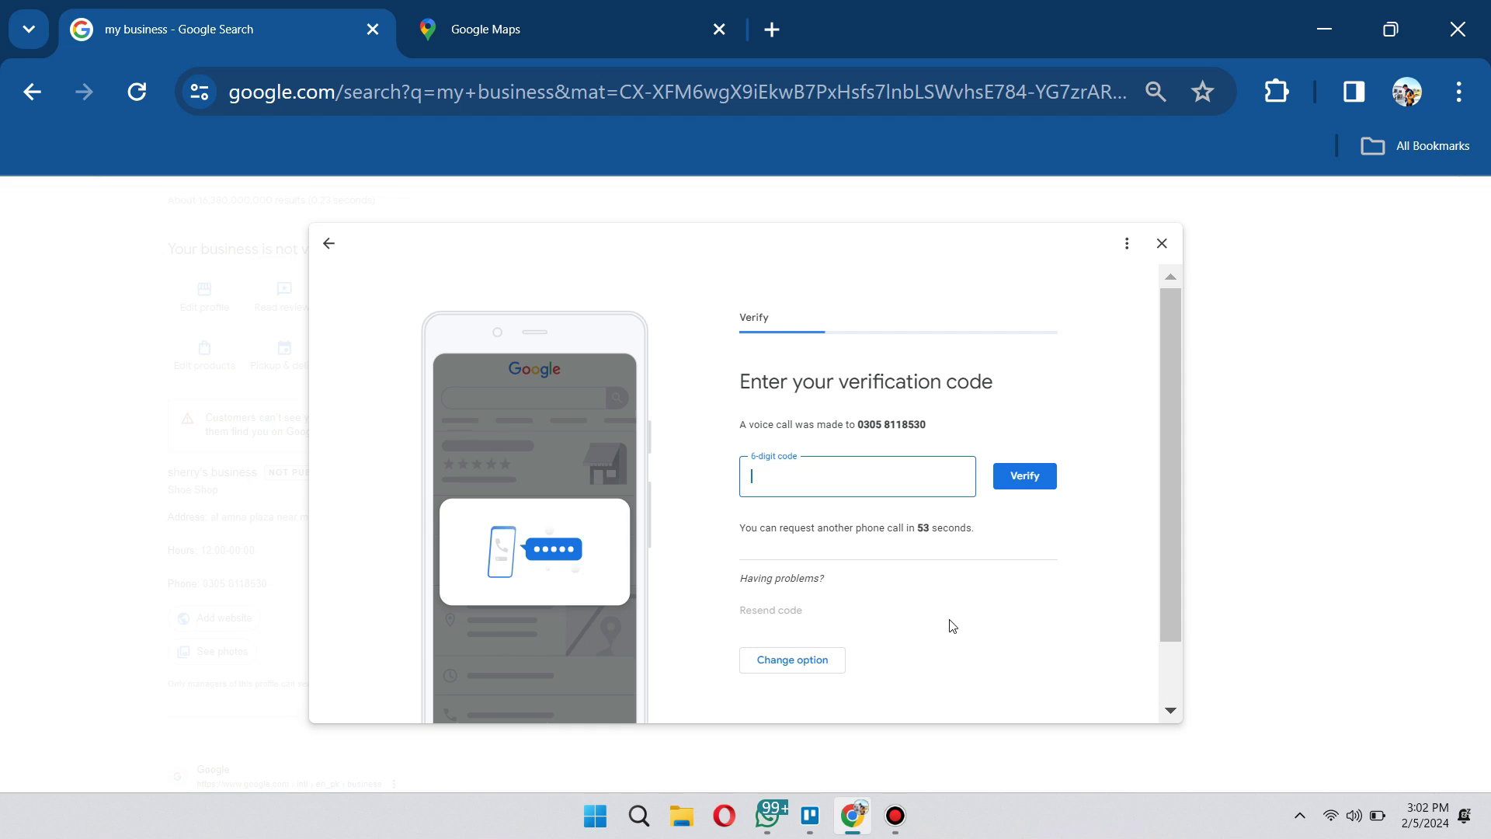
left_click(928, 649)
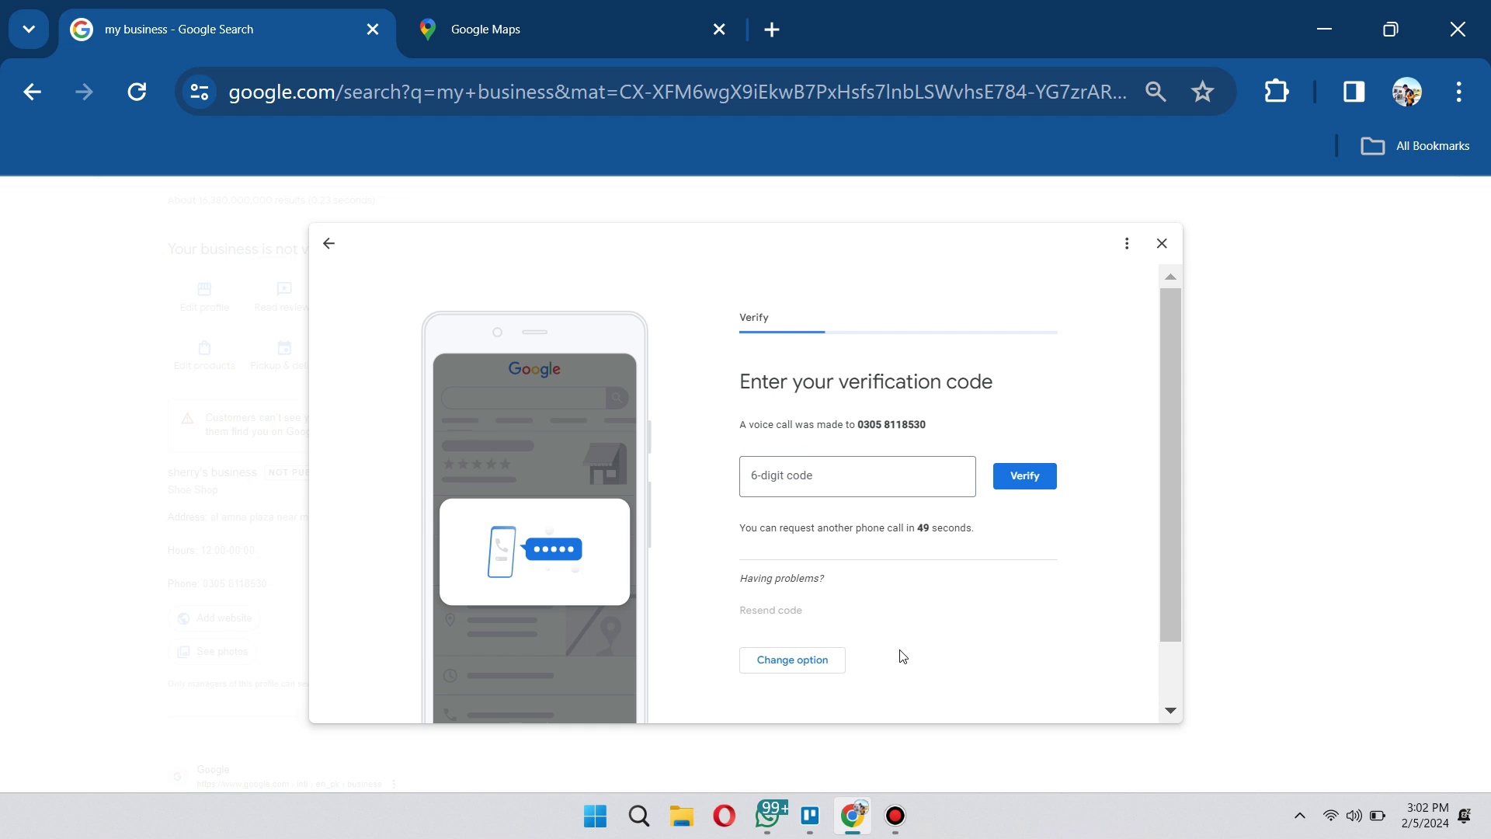
key("super+d")
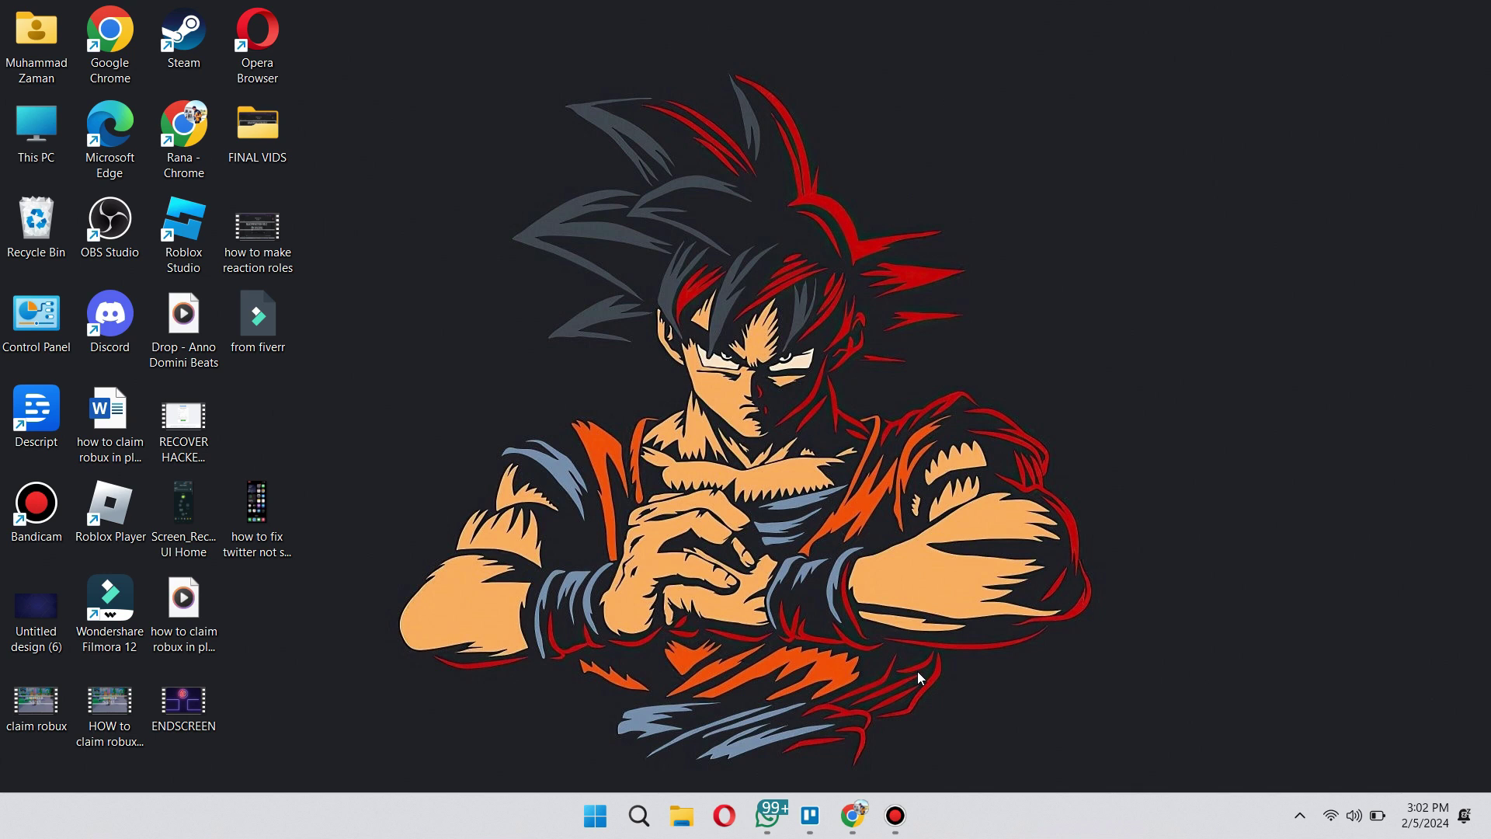